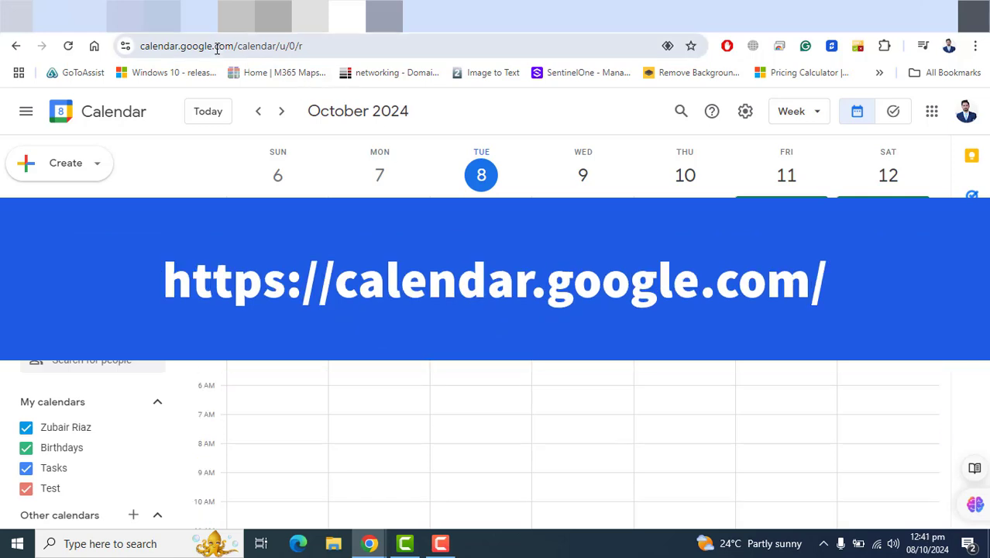
double_click(216, 48)
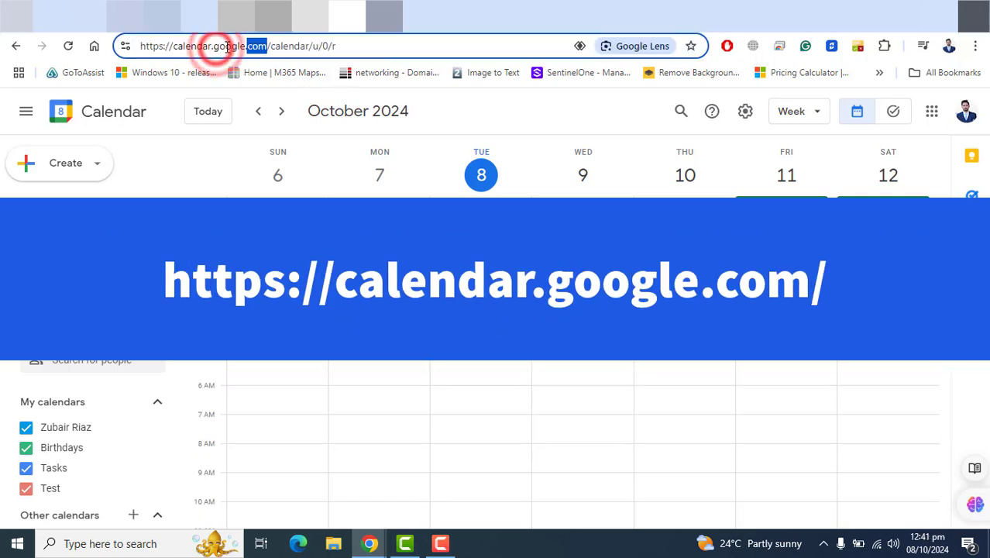
click(239, 46)
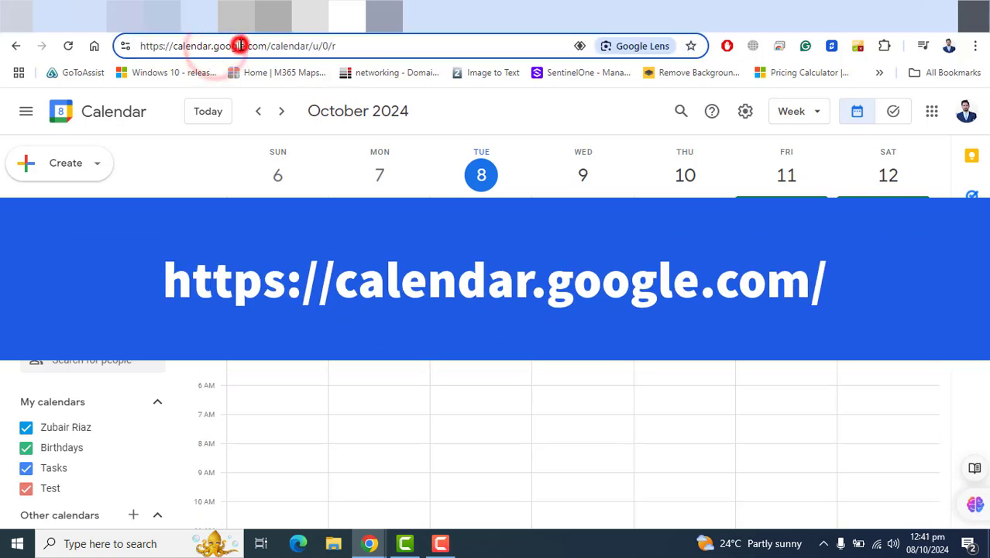
click(964, 113)
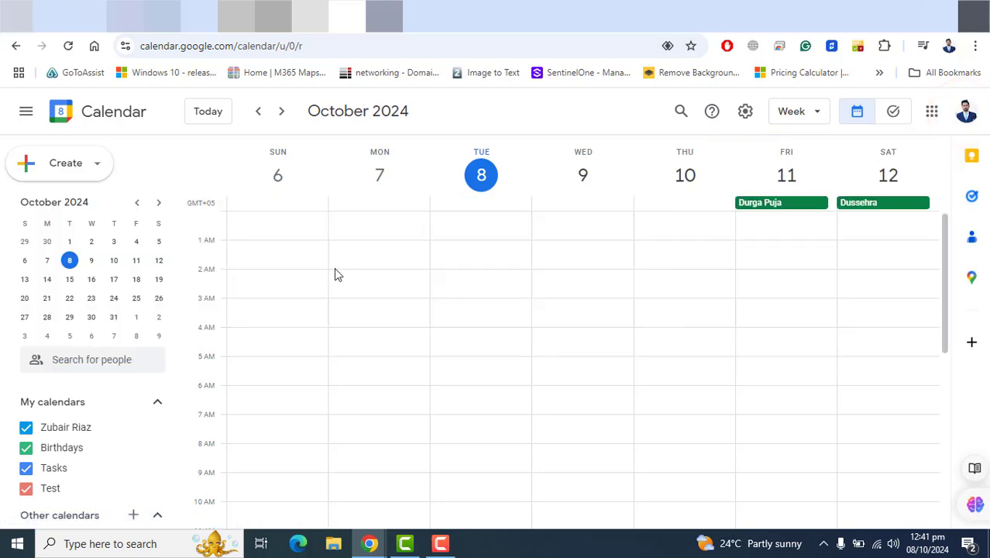
- Switch to the Gmail inbox, open the full Google Calendar from its calendar side panel, and show Wednesday, October 9 in day view
click(74, 16)
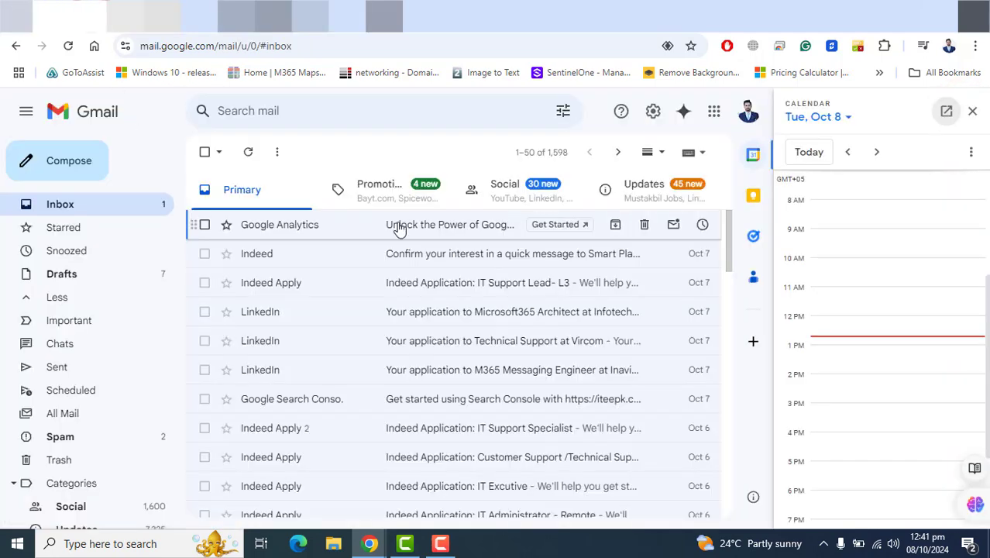
click(972, 111)
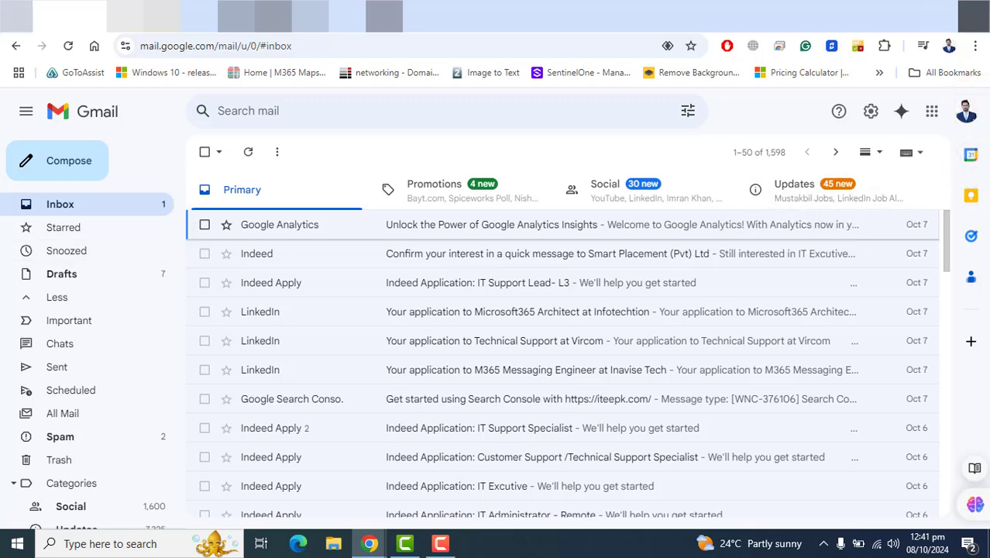
click(973, 155)
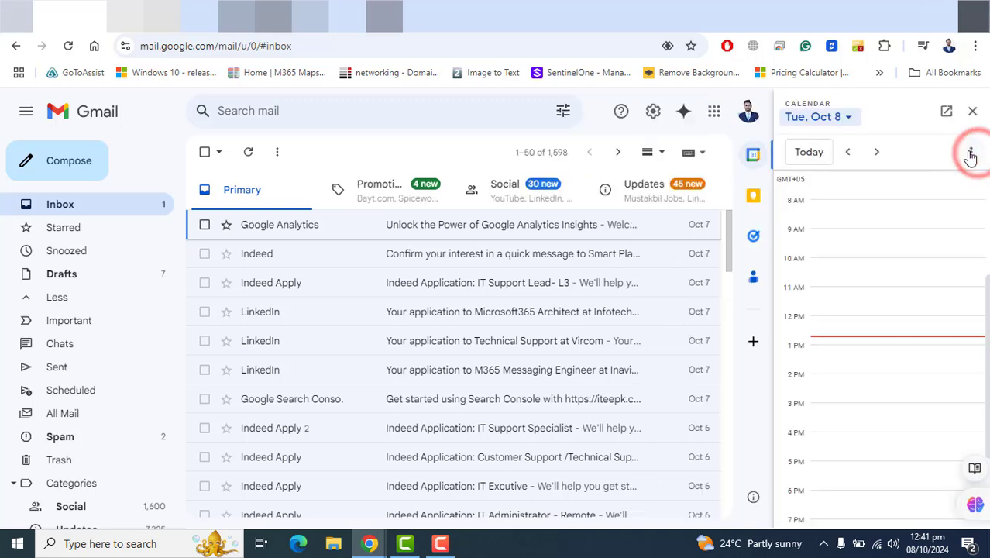
click(946, 112)
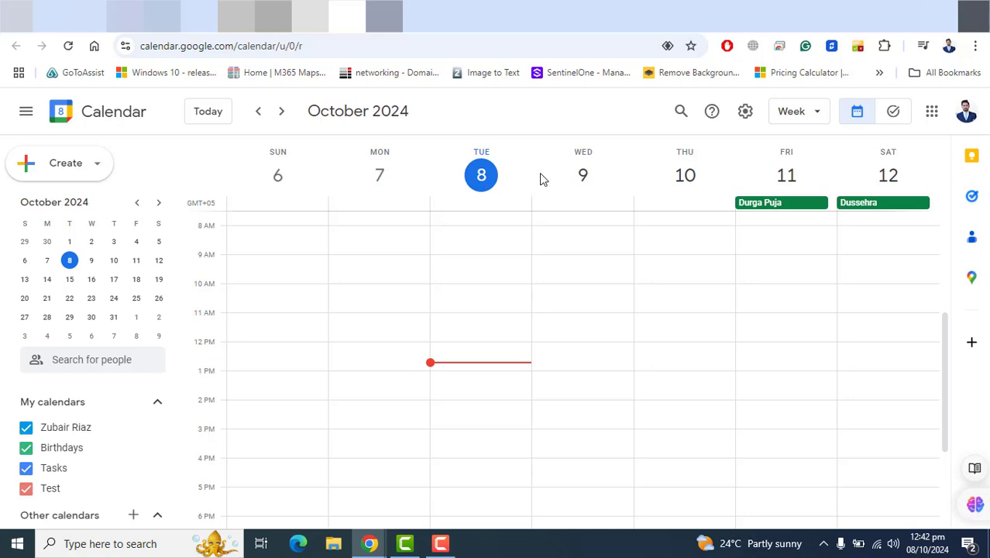
click(583, 175)
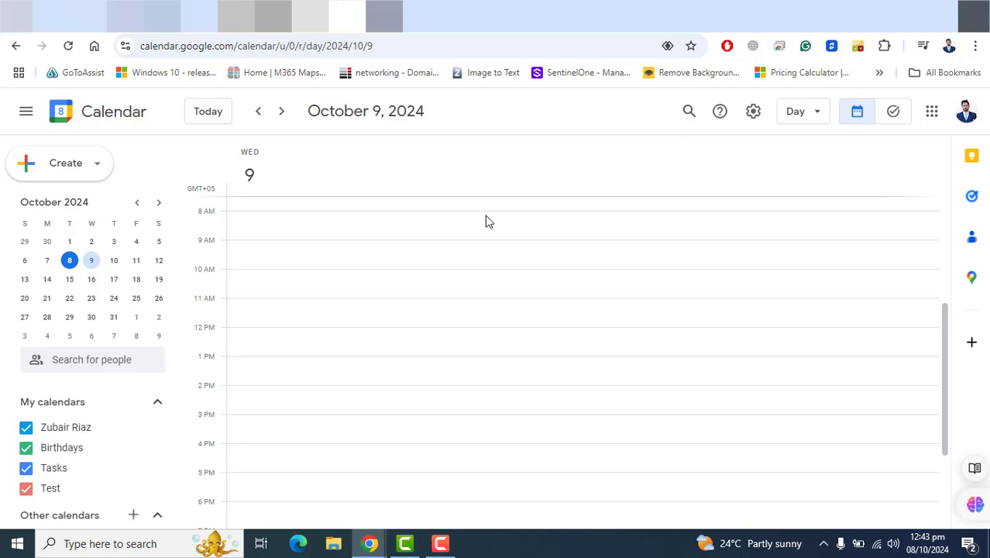
- Open the Tasks List text file from the desktop in Notepad and bring up the October 9 calendar beside it
click(441, 544)
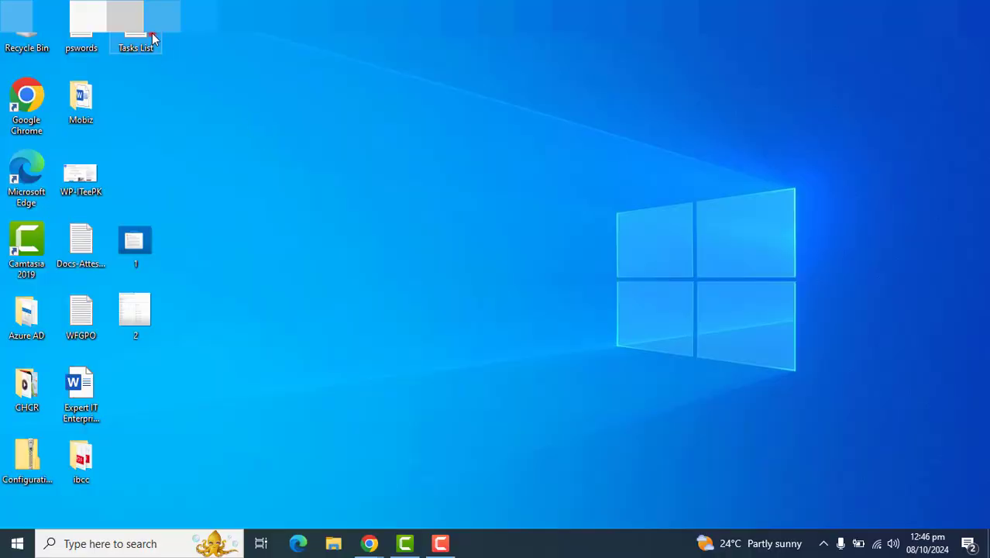
double_click(151, 38)
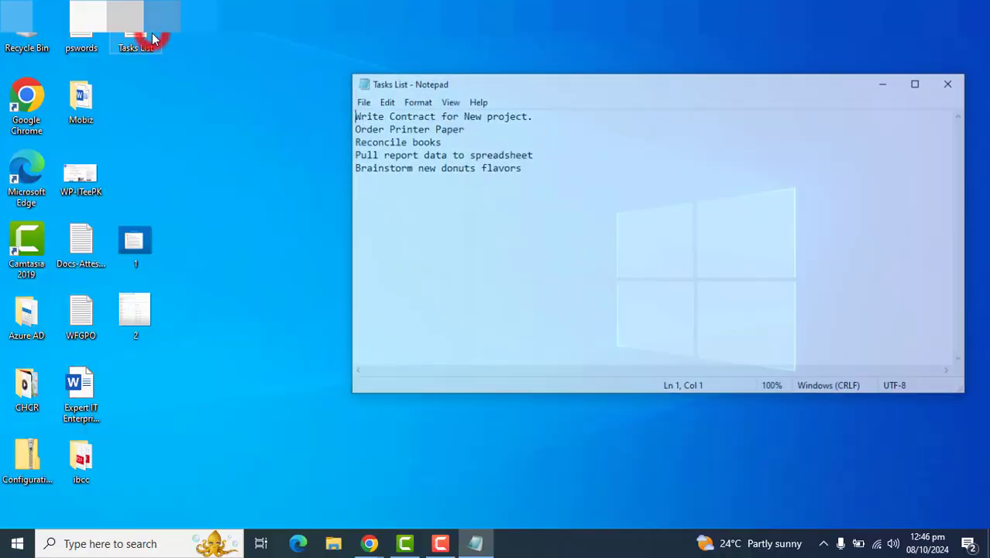
drag(575, 89, 289, 45)
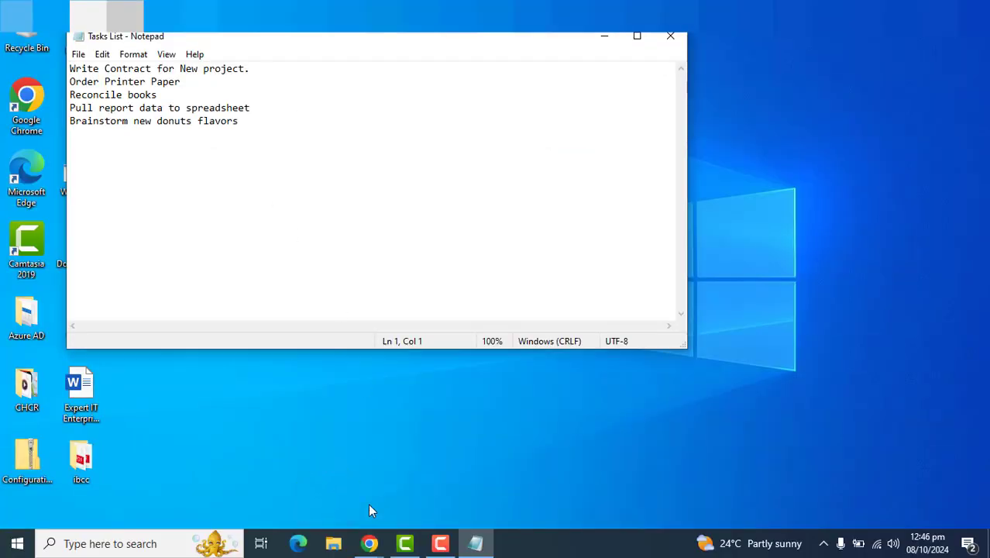
mouse_move(369, 543)
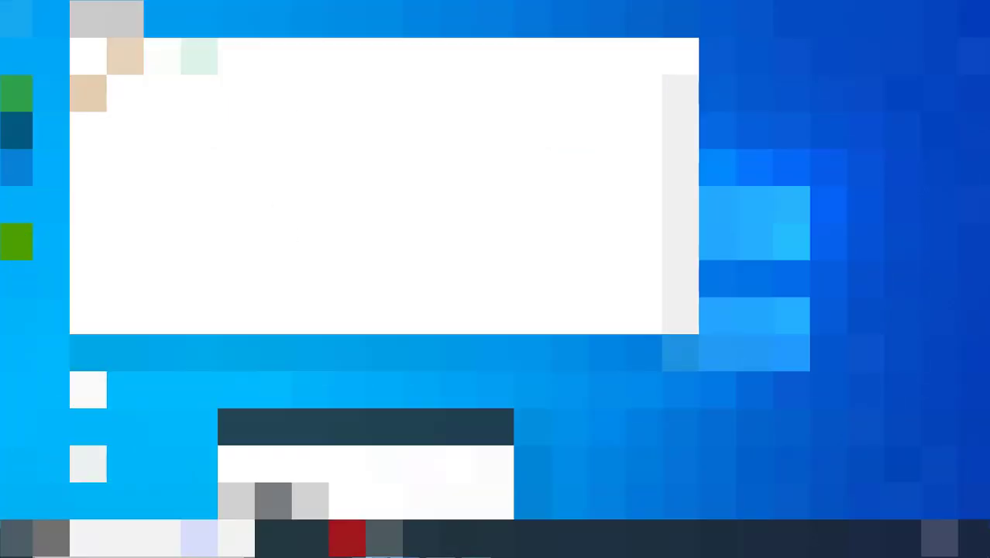
click(443, 484)
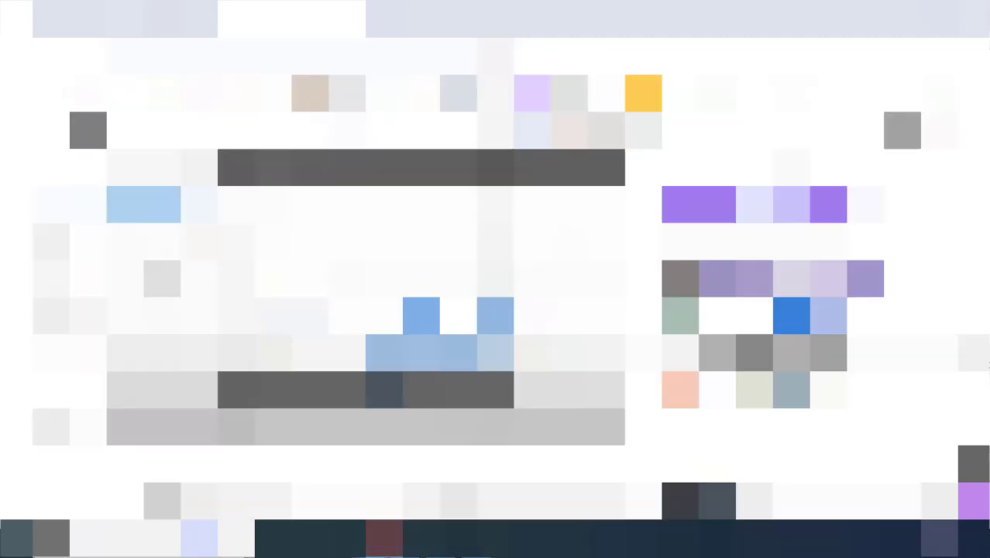
click(311, 496)
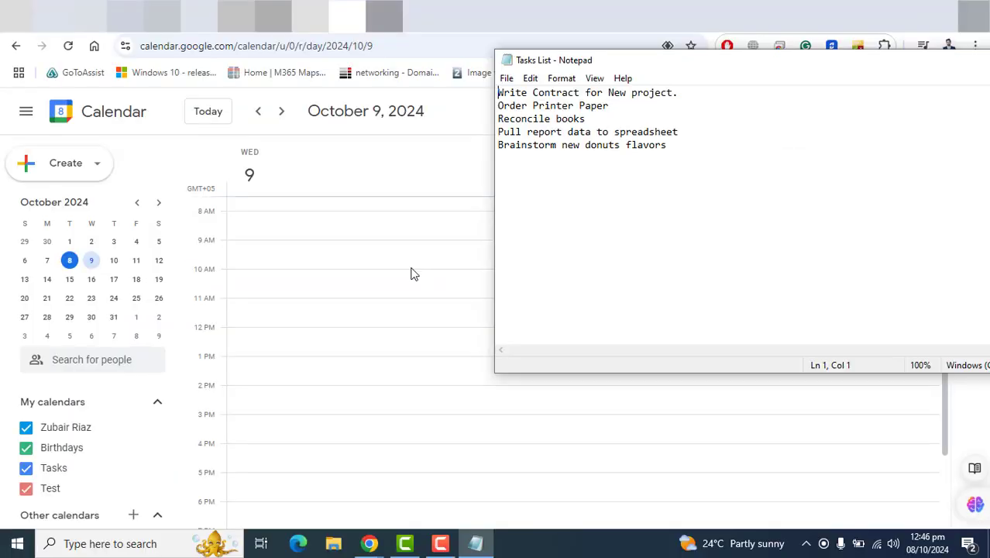
click(440, 543)
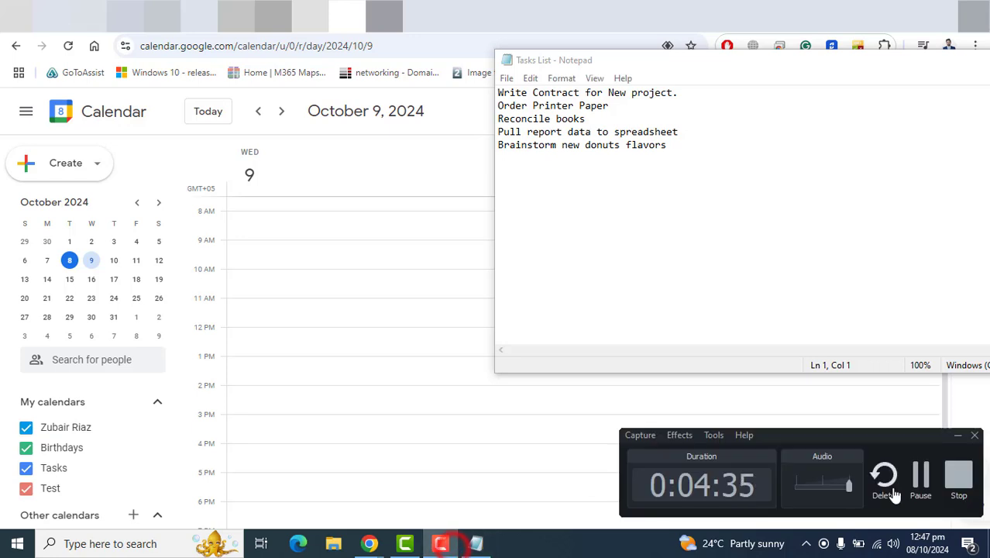
click(440, 543)
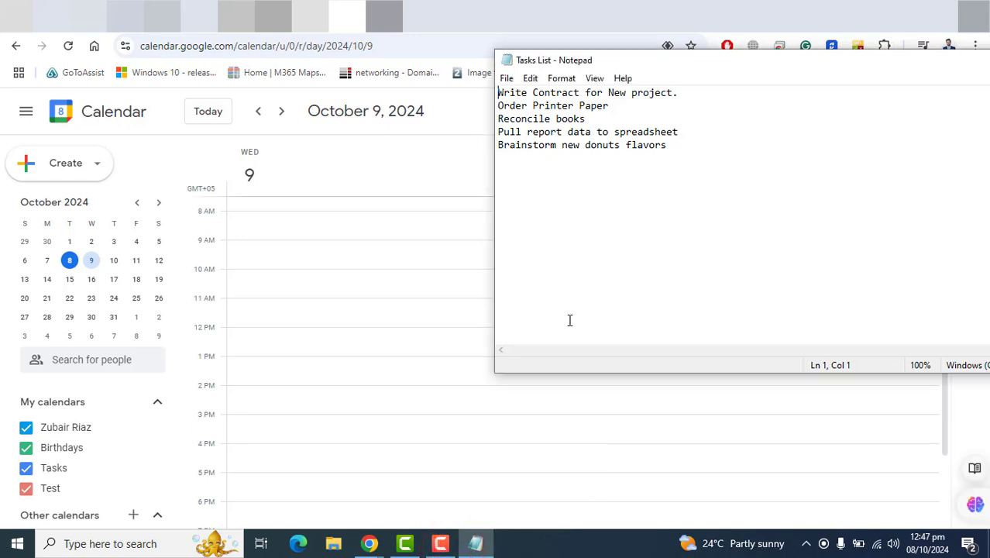
click(440, 543)
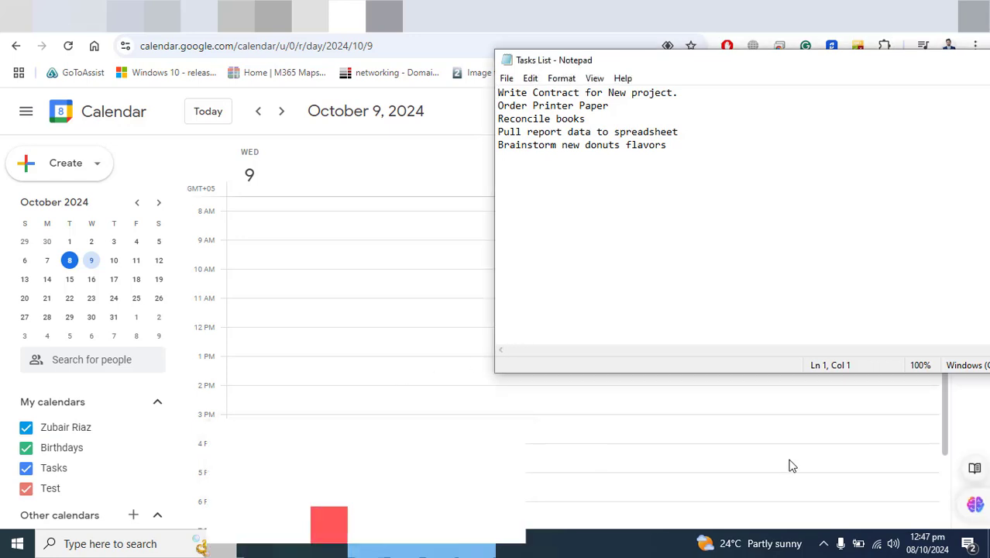
- Copy the task line "Order Printer Paper" from the Tasks List file
click(687, 92)
key(Down)
key(shift+Home)
key(ctrl+c)
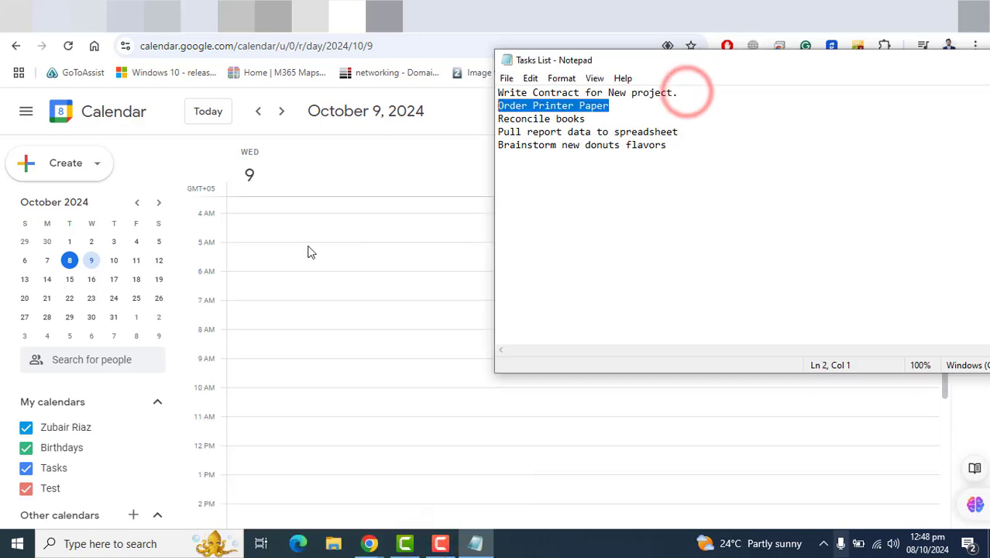
- Create an event on October 9 starting at 7:00am and paste the copied task "Order Printer Paper" as its title
click(264, 301)
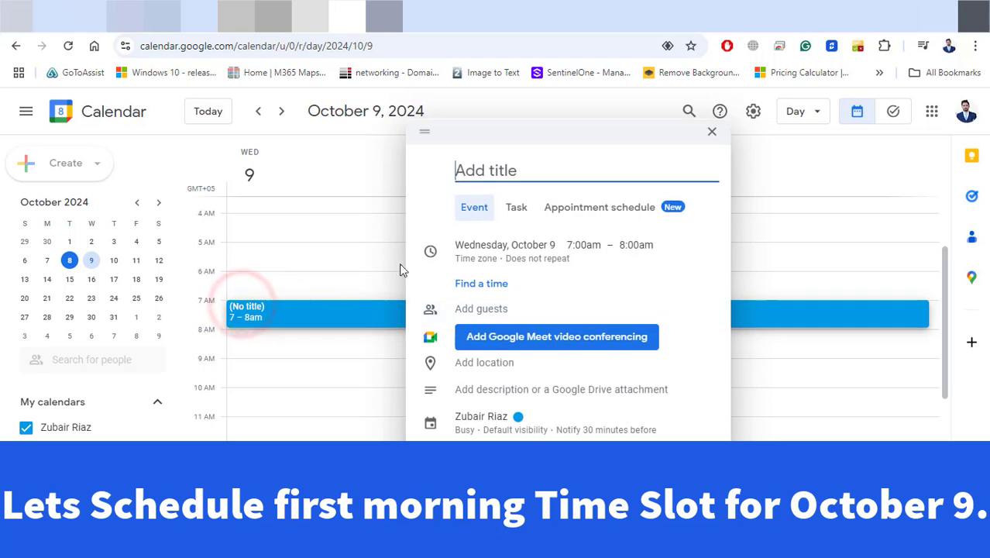
click(499, 168)
key(ctrl+v)
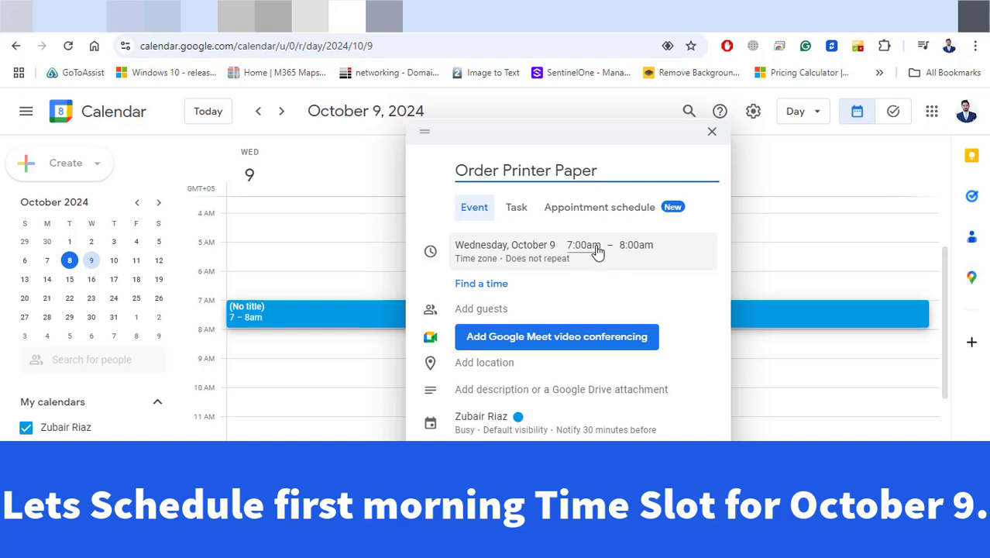
- Set the end time of the Order Printer Paper event to 7:30am and save the event
click(634, 245)
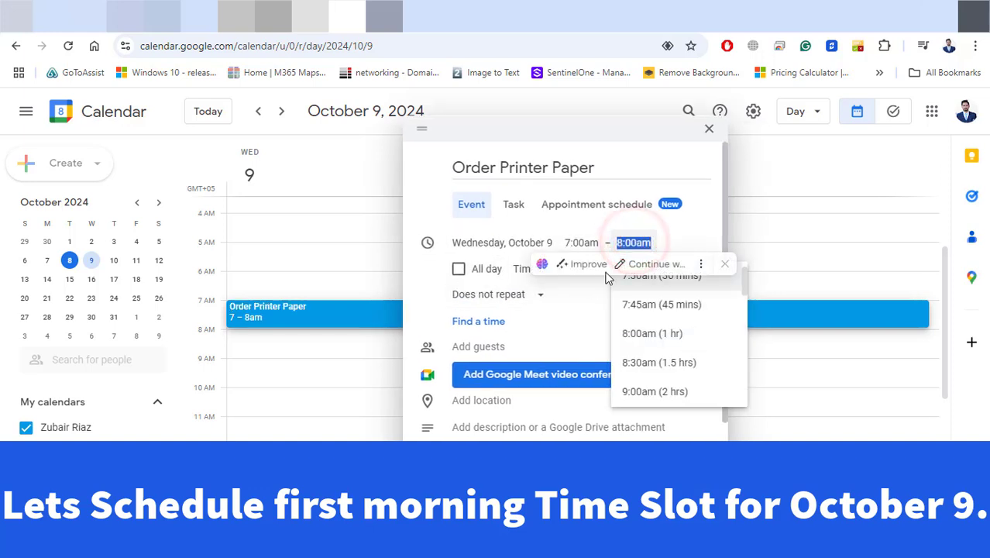
click(702, 217)
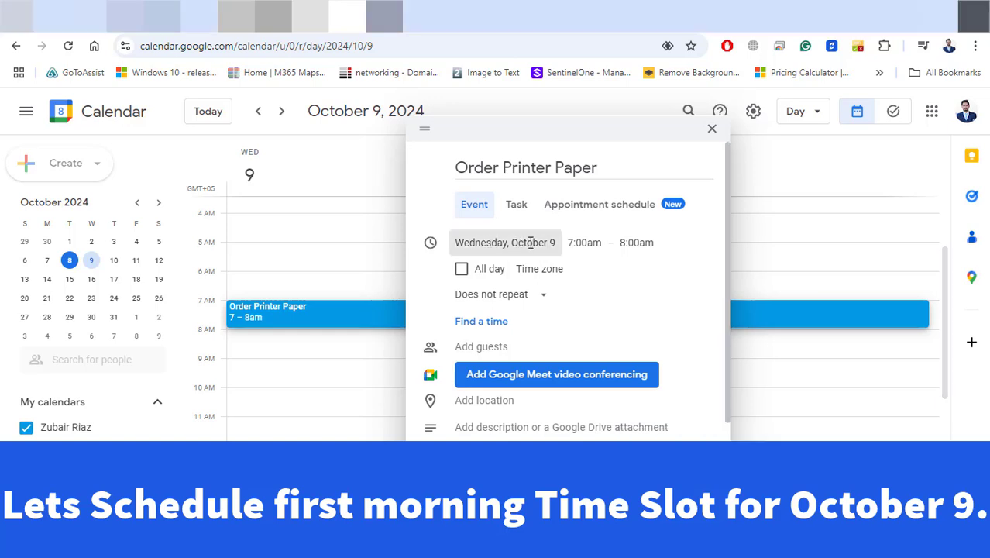
click(624, 243)
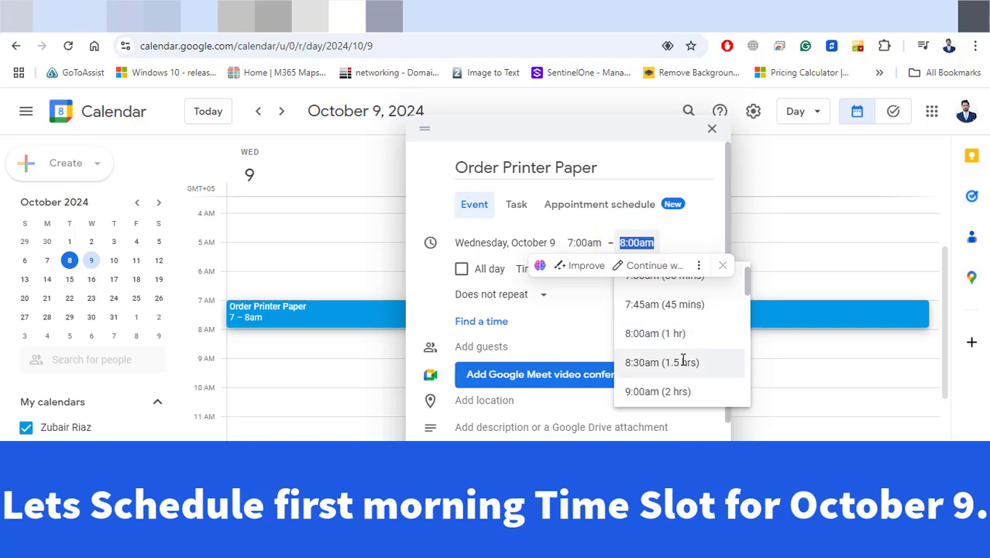
scroll(746, 285, up, 2)
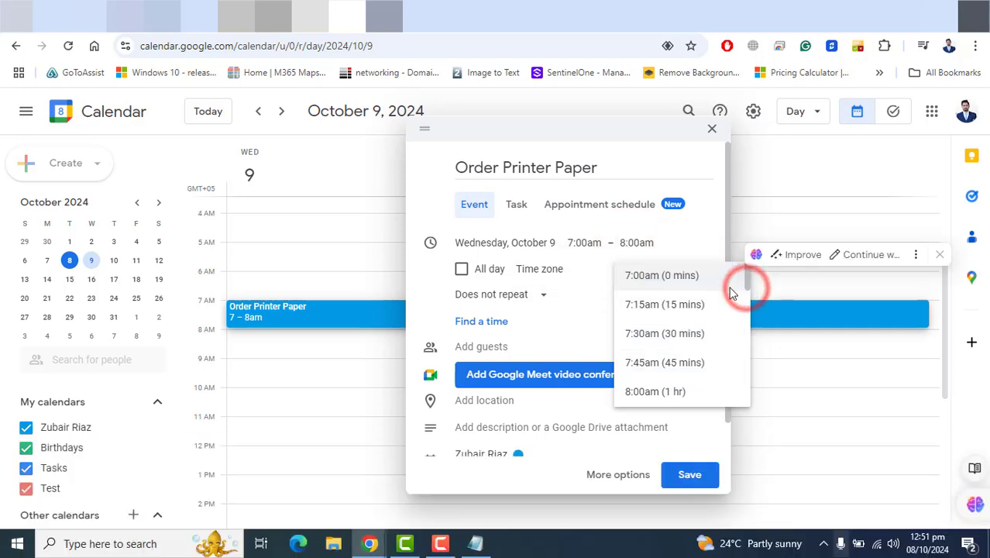
click(676, 333)
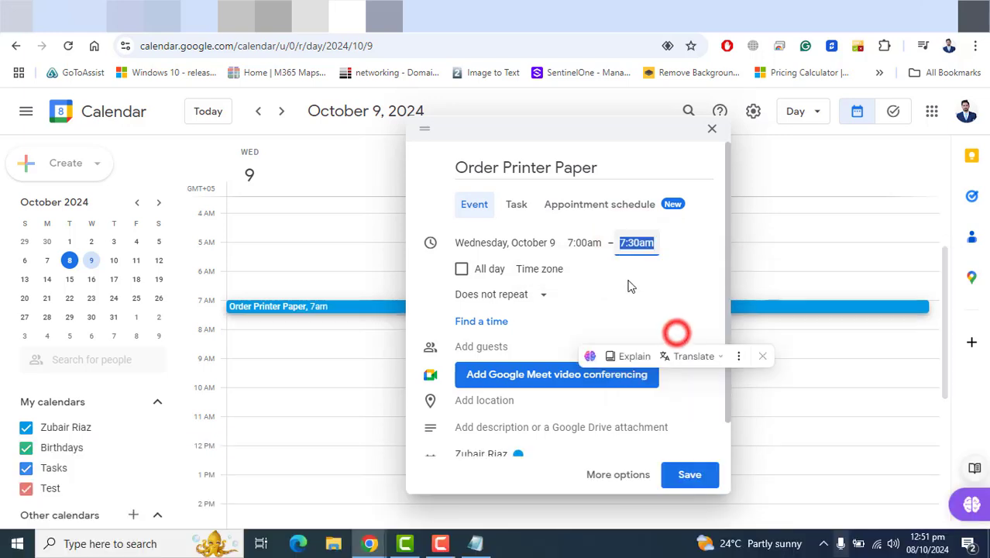
click(728, 260)
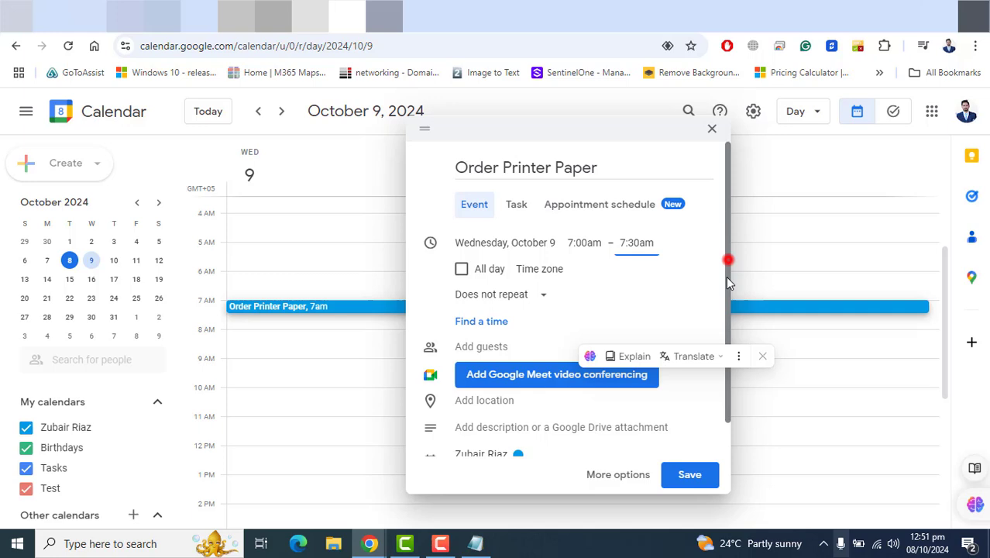
click(680, 476)
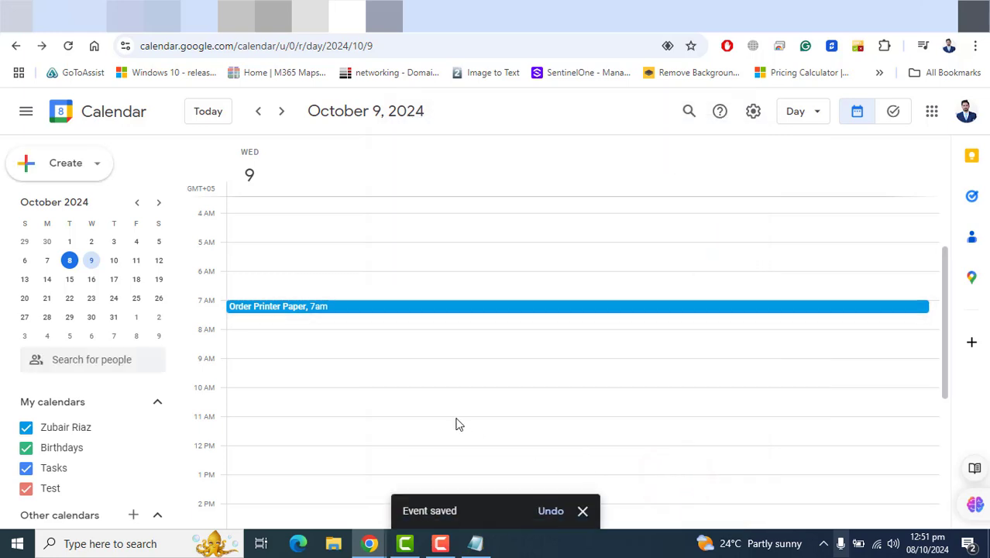
- Create and save an October 9 event titled "Book-Keeping" from 7:30am to 8:30am, directly below Order Printer Paper
click(353, 322)
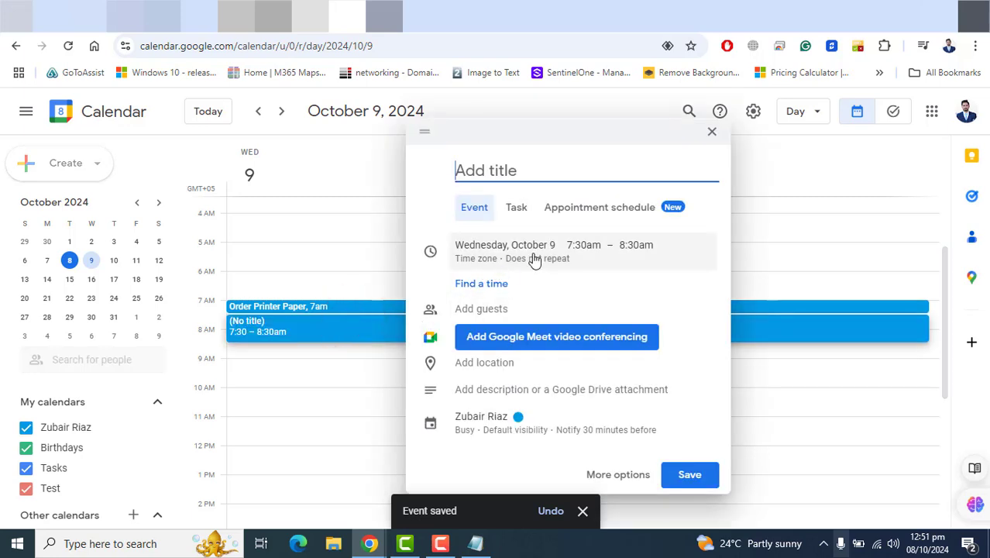
click(440, 542)
click(922, 477)
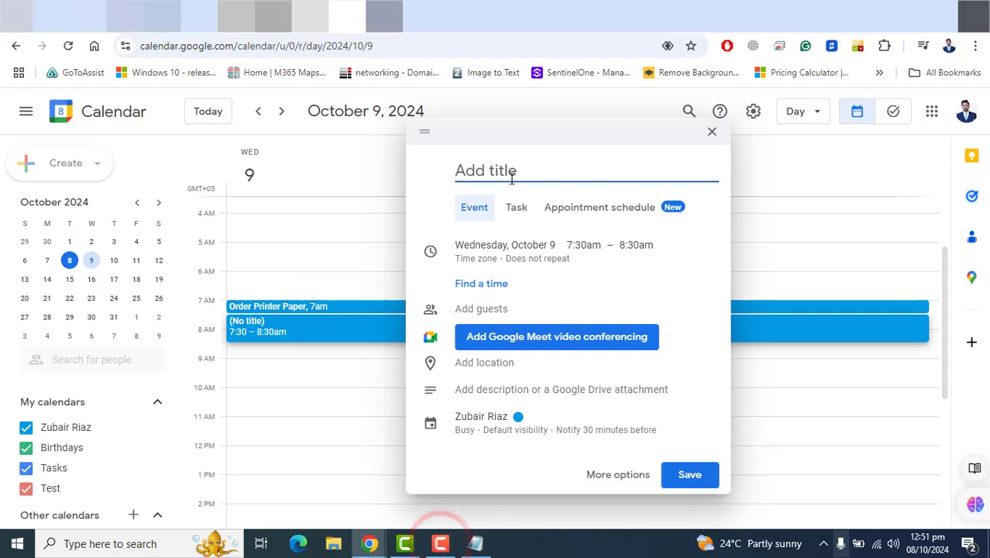
text(BookKeeping)
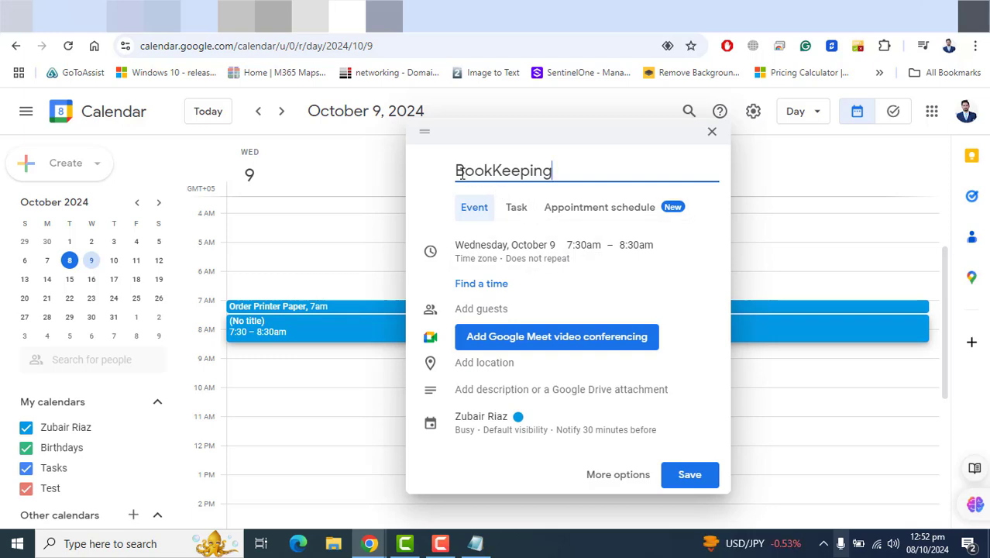
click(495, 171)
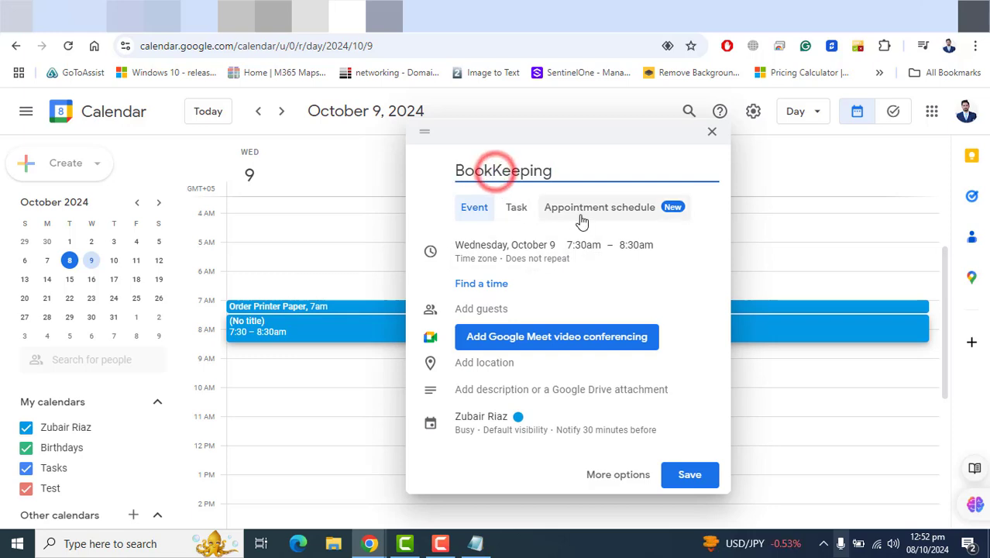
text(-)
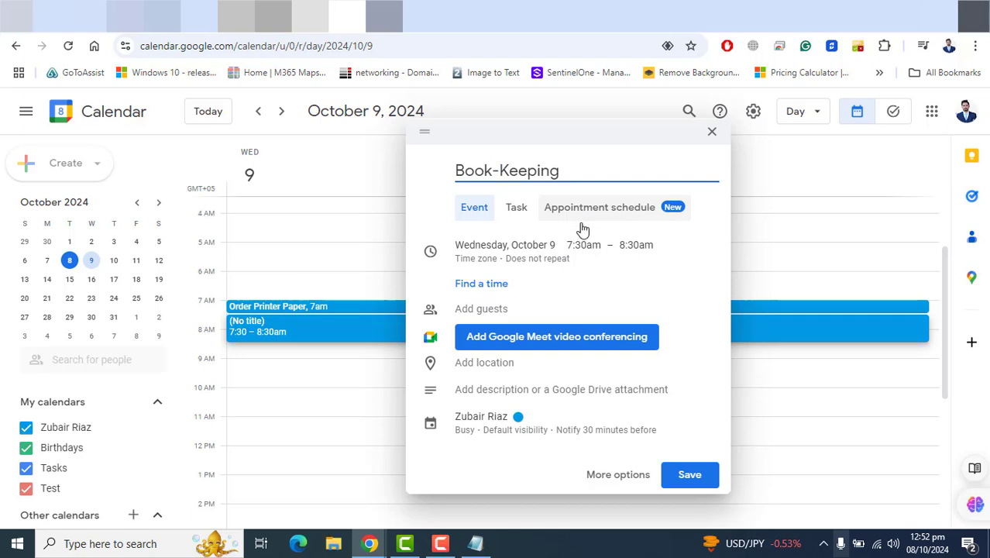
click(689, 474)
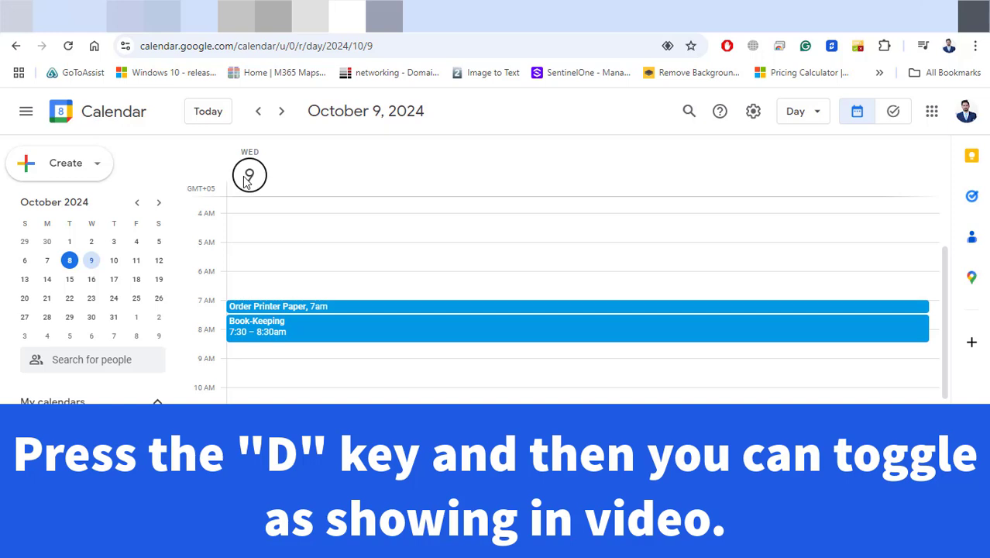
- Go back and forth between October 9 and October 10 in day view, finishing on October 9
click(283, 112)
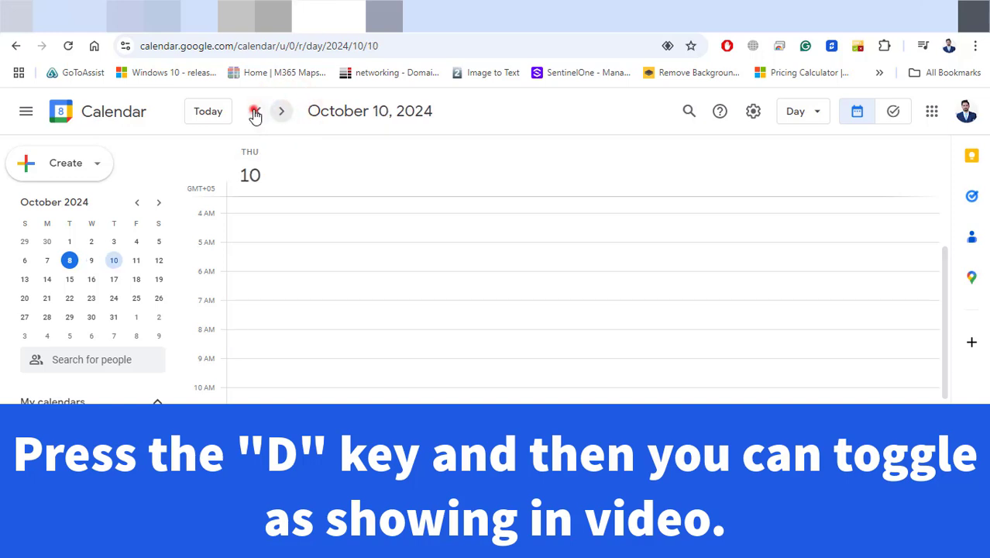
click(256, 111)
click(280, 112)
click(258, 113)
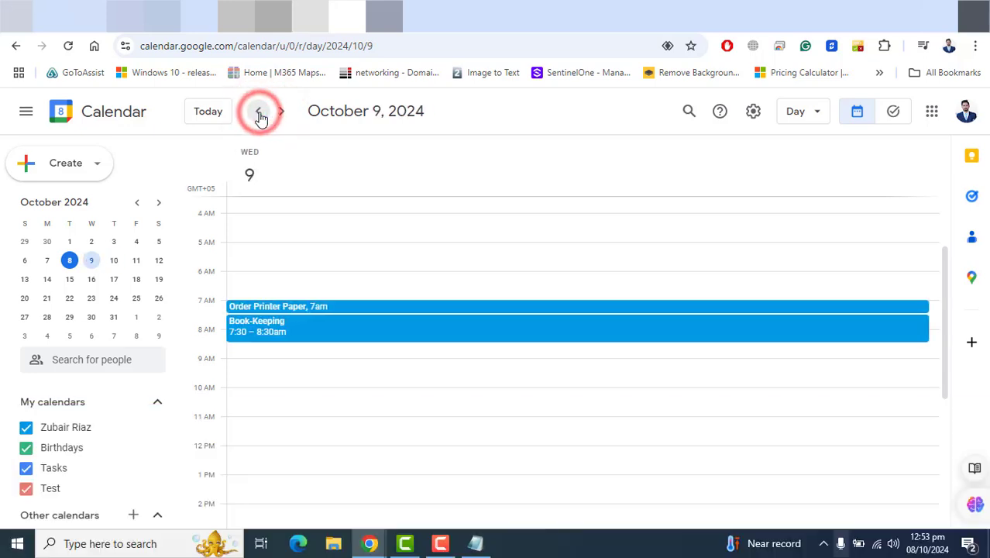
- Create an October 9 event starting at 8:30am and title it with "Write Contract for New project." copied from the Notepad task list
click(261, 349)
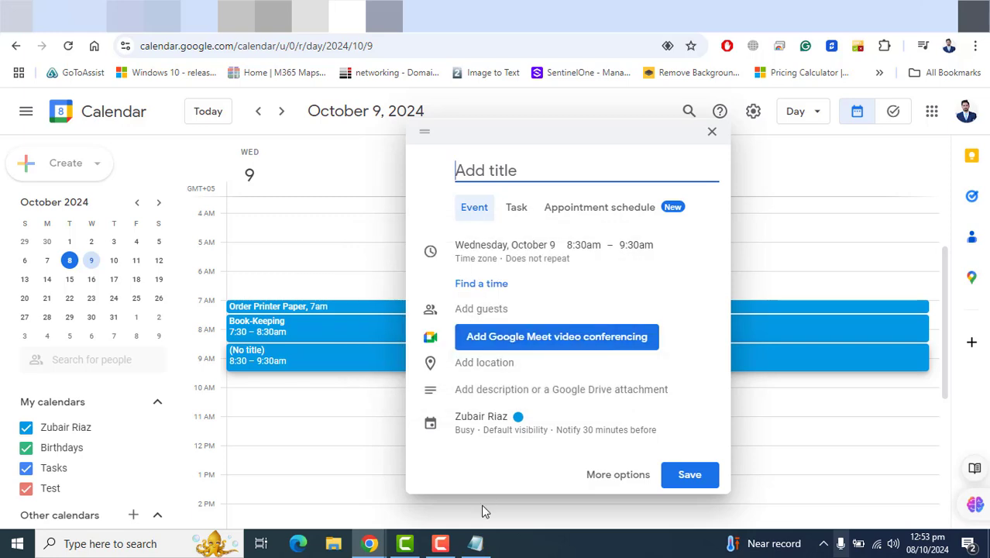
click(474, 543)
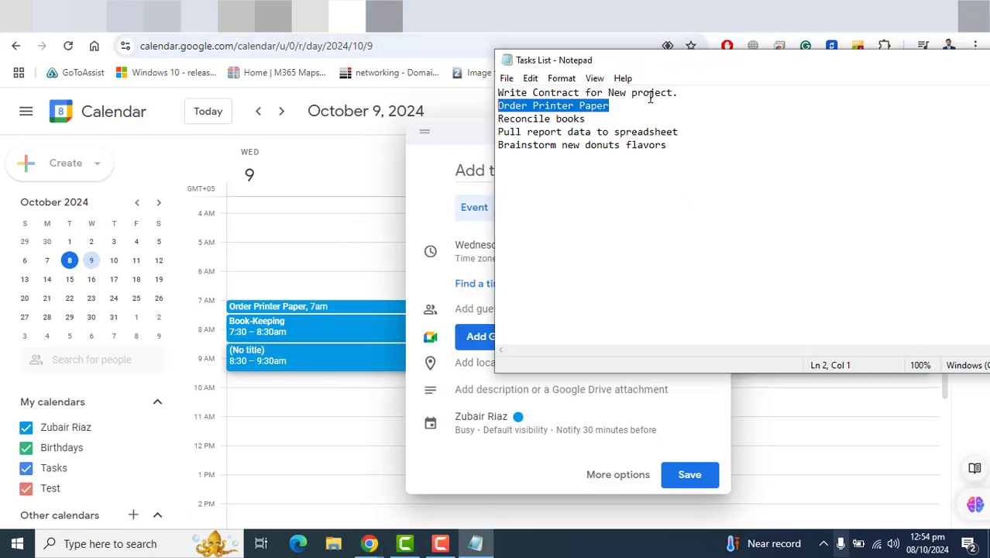
drag(683, 92, 498, 92)
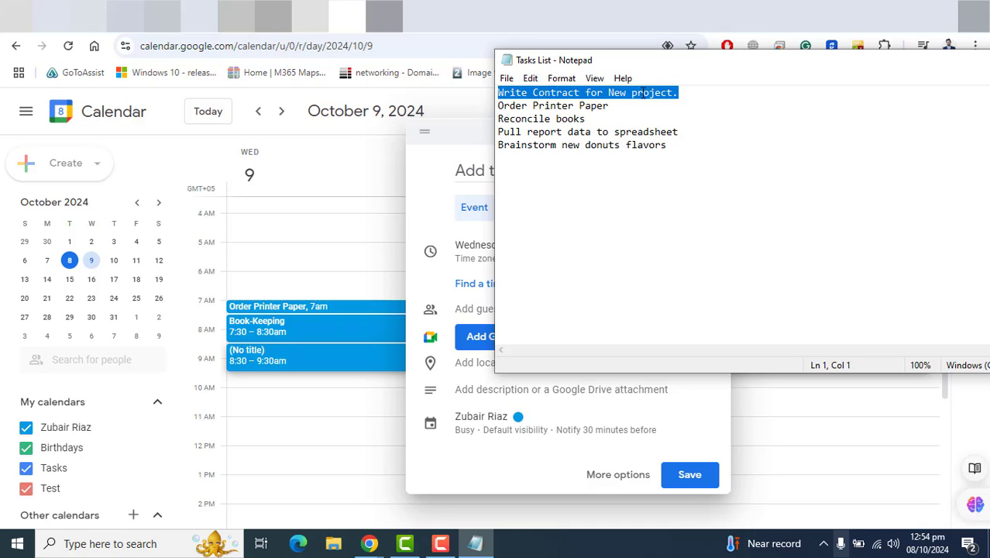
right_click(643, 92)
click(688, 137)
click(477, 168)
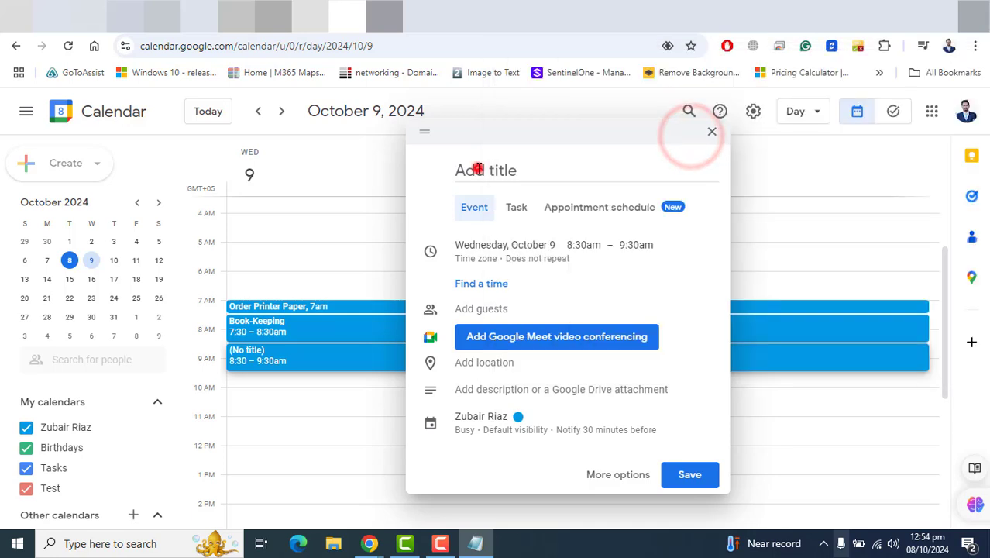
key(ctrl+v)
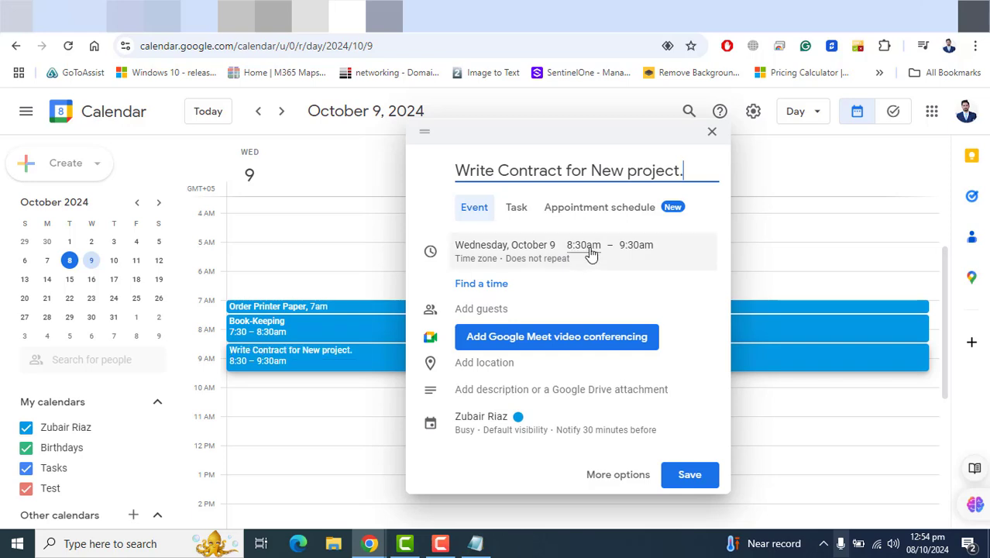
- Set the end time of the Write Contract event to 11:30am and save it
click(638, 247)
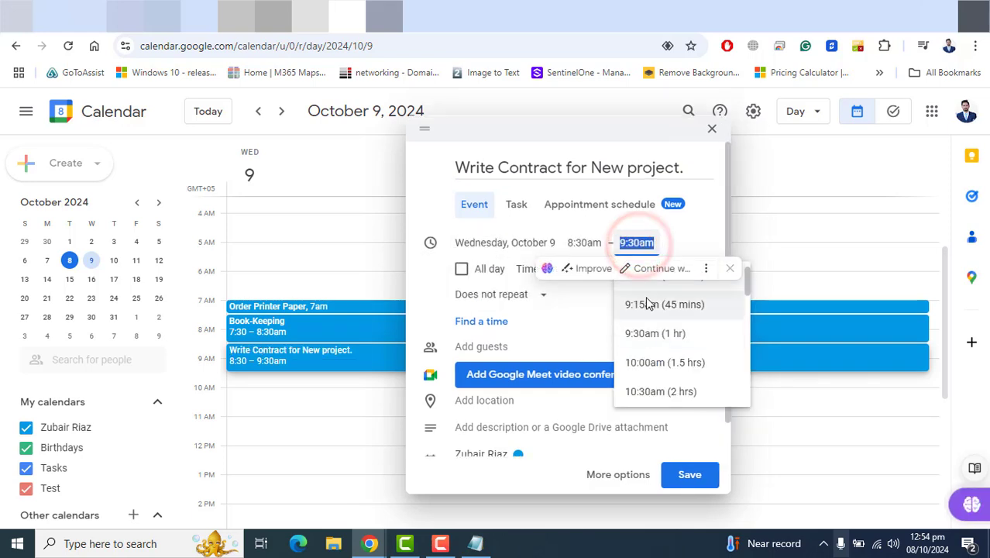
scroll(654, 325, down, 1)
click(669, 355)
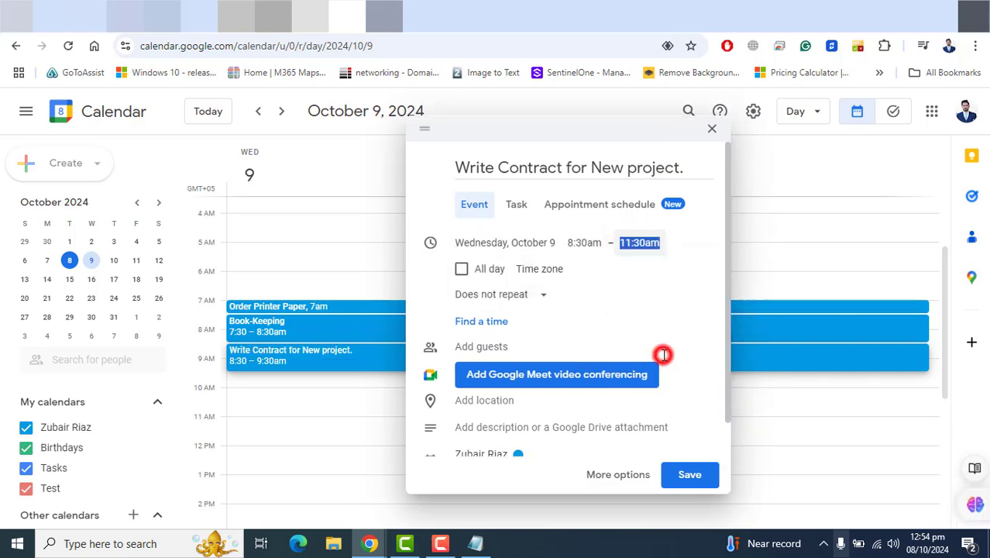
click(689, 475)
- Edit the saved Write Contract event so it ends at 11:00am, and save the change
click(314, 378)
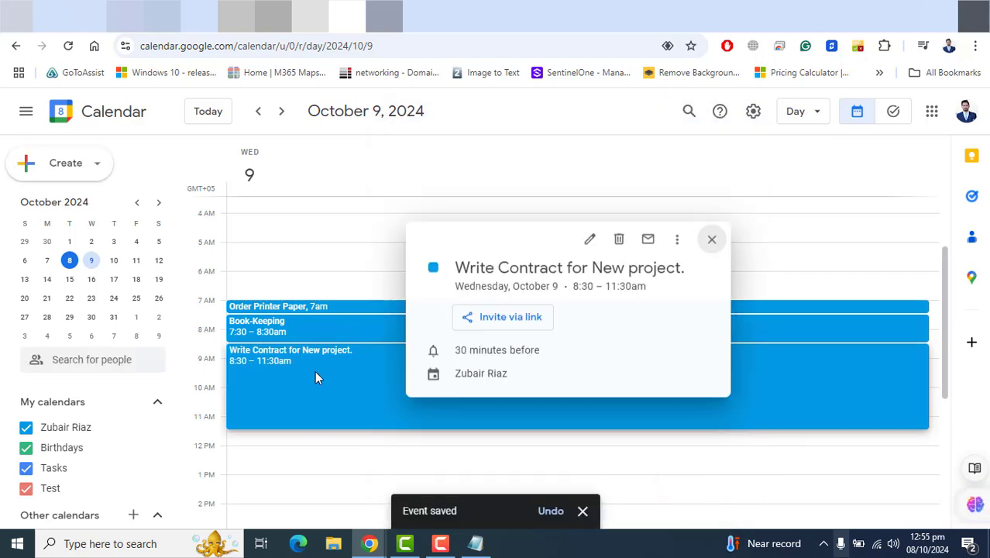
click(591, 240)
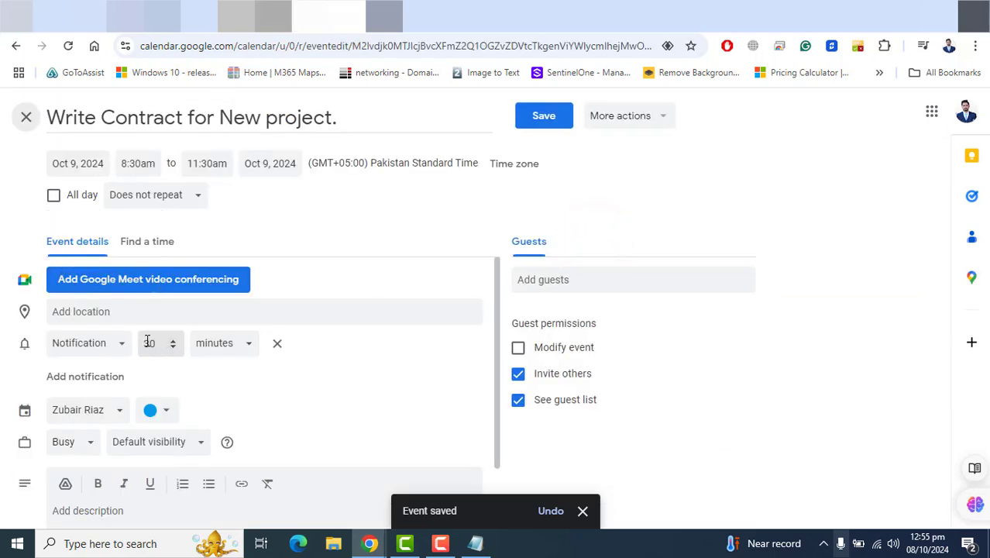
click(221, 163)
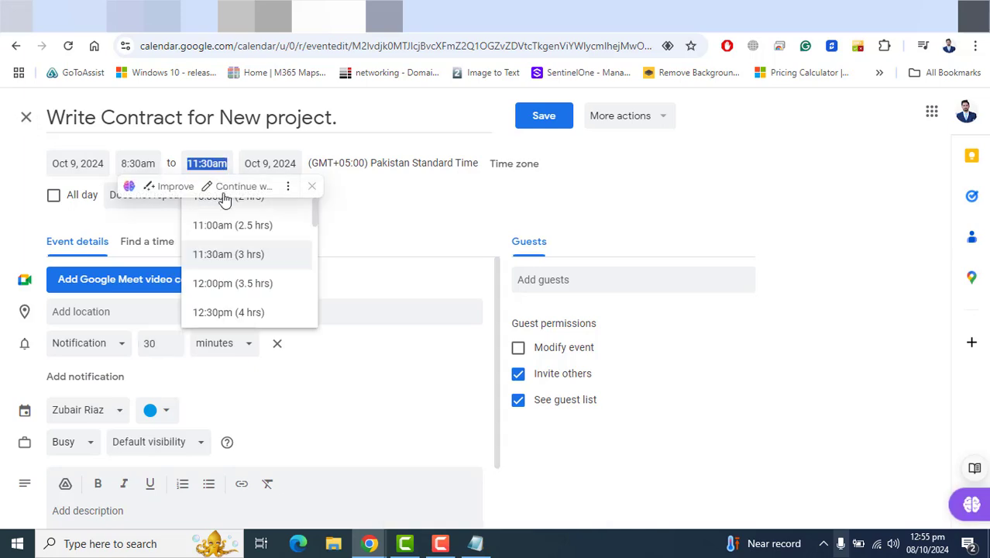
click(230, 224)
click(545, 117)
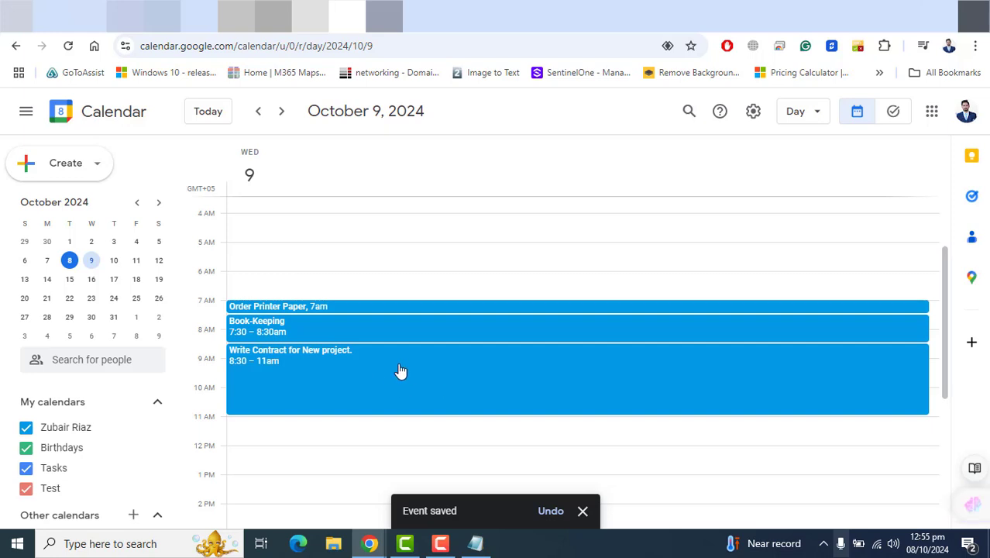
- Create an October 9 event from 11:00am to 12:00pm below the Write Contract event and title it "Lunch"
click(311, 394)
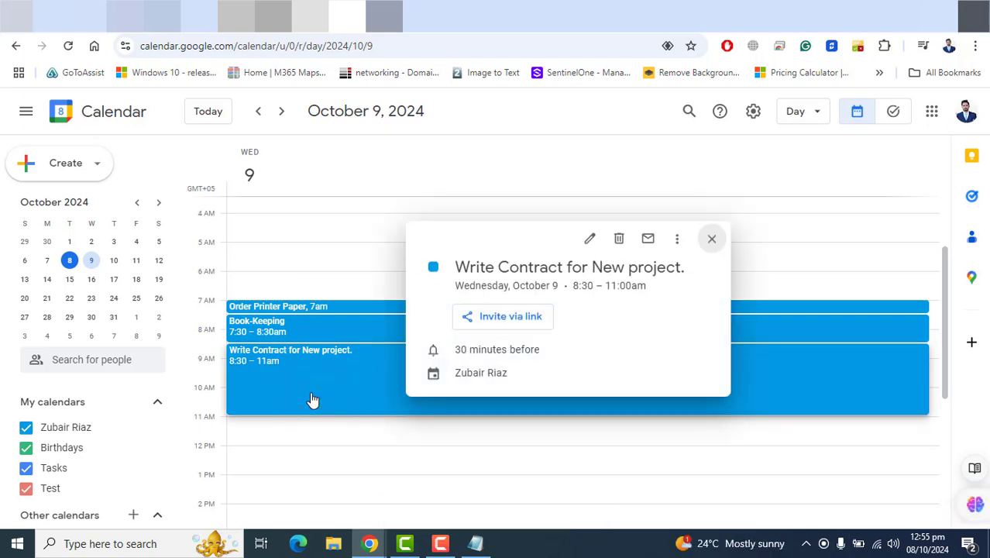
click(249, 430)
click(250, 432)
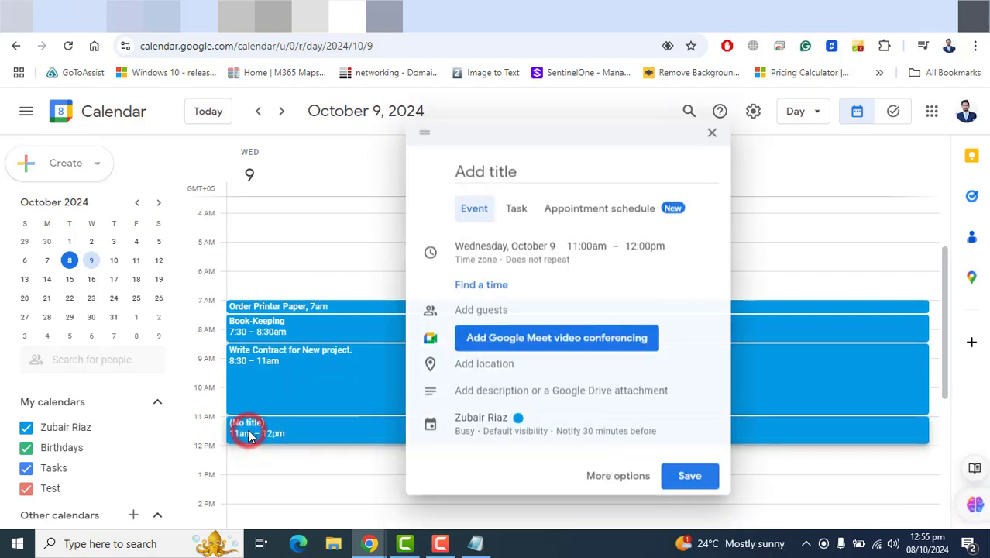
click(439, 543)
click(469, 169)
text(Lunch)
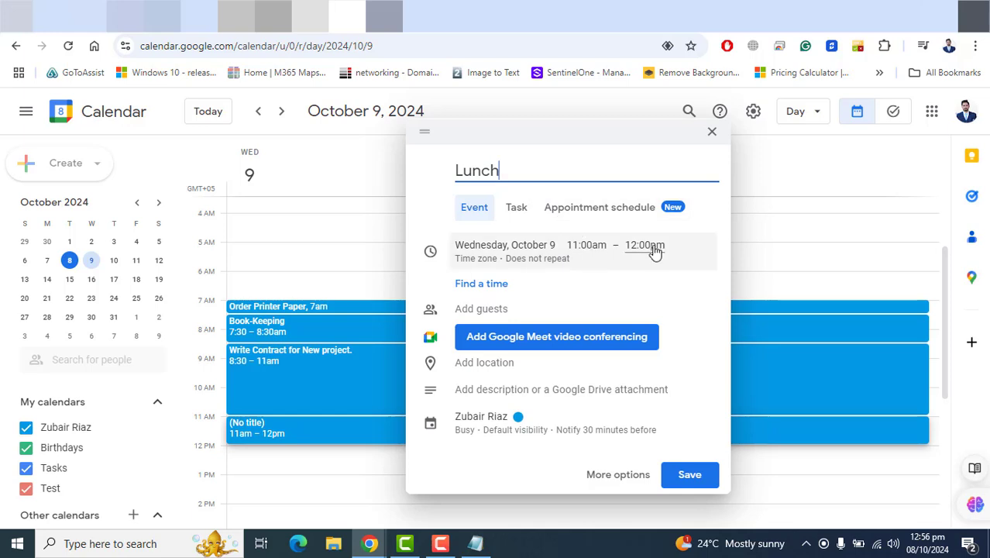
- Move the Lunch event to 11:30am–12:30pm and save it
click(588, 246)
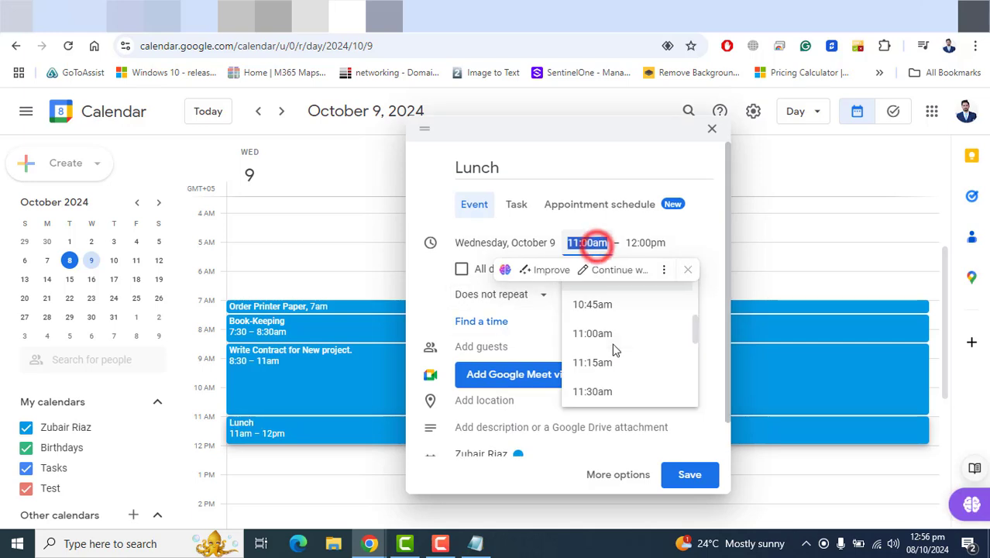
click(629, 391)
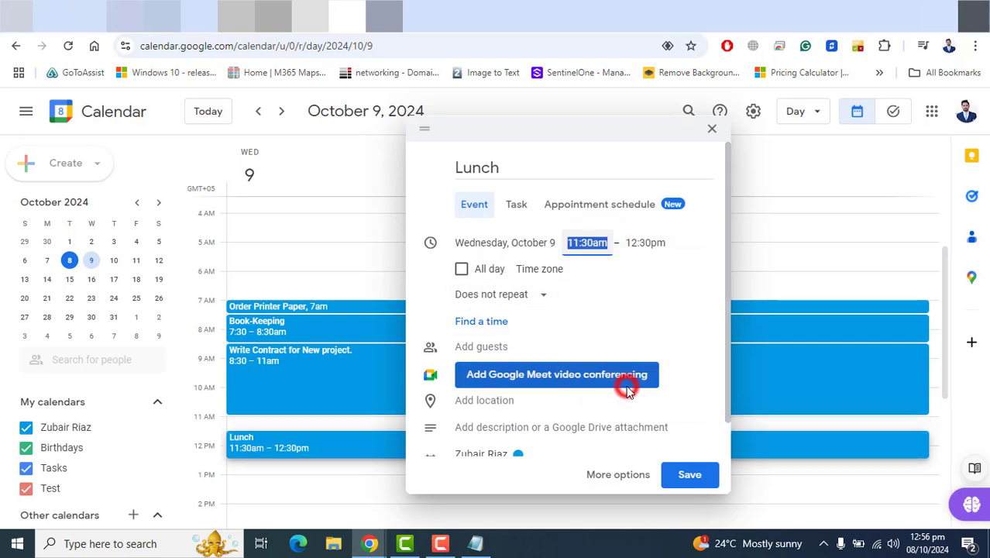
click(703, 307)
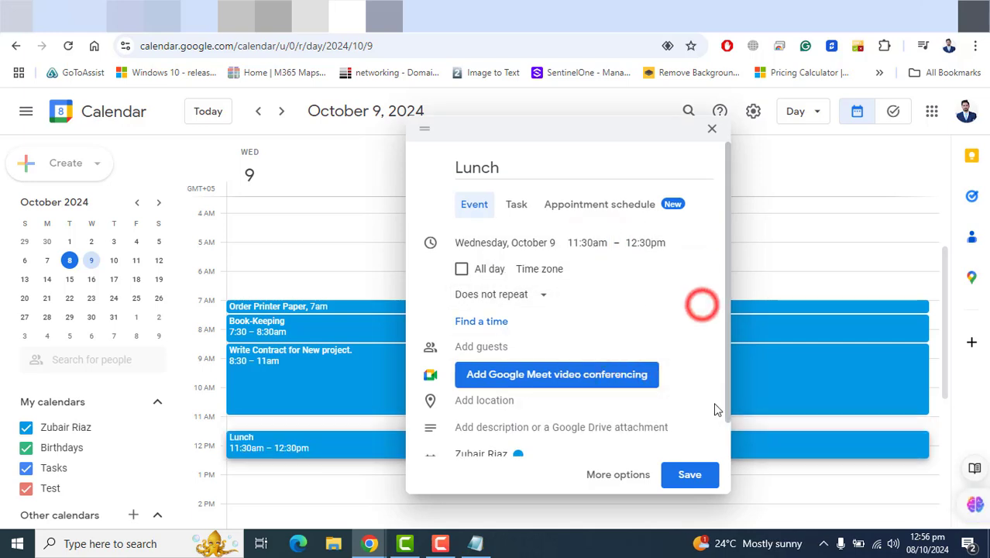
click(701, 474)
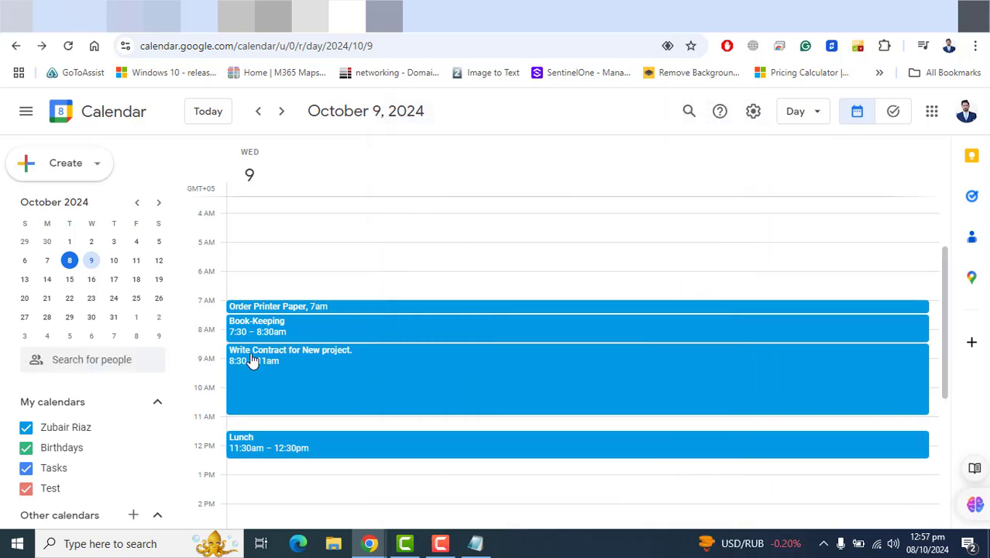
click(312, 422)
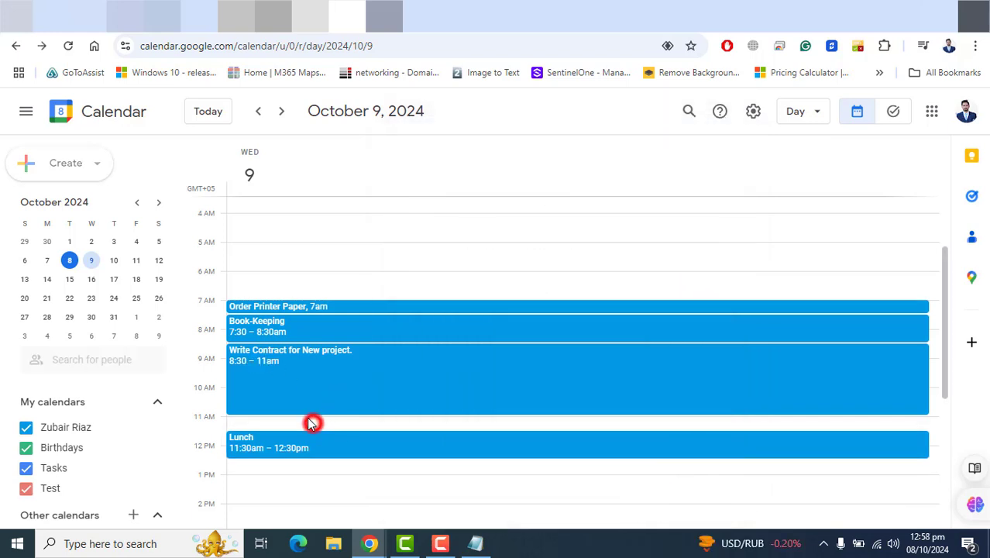
drag(306, 426, 310, 445)
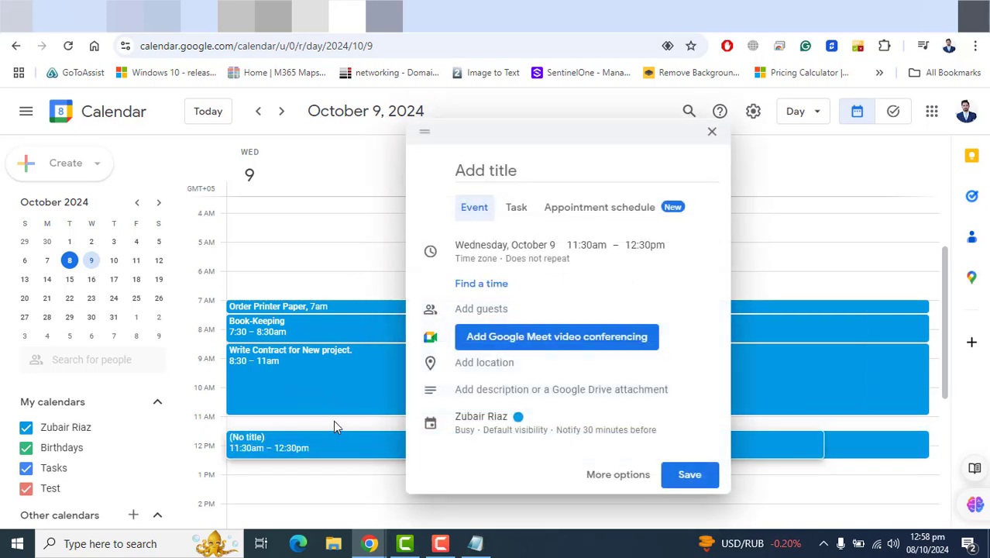
click(368, 404)
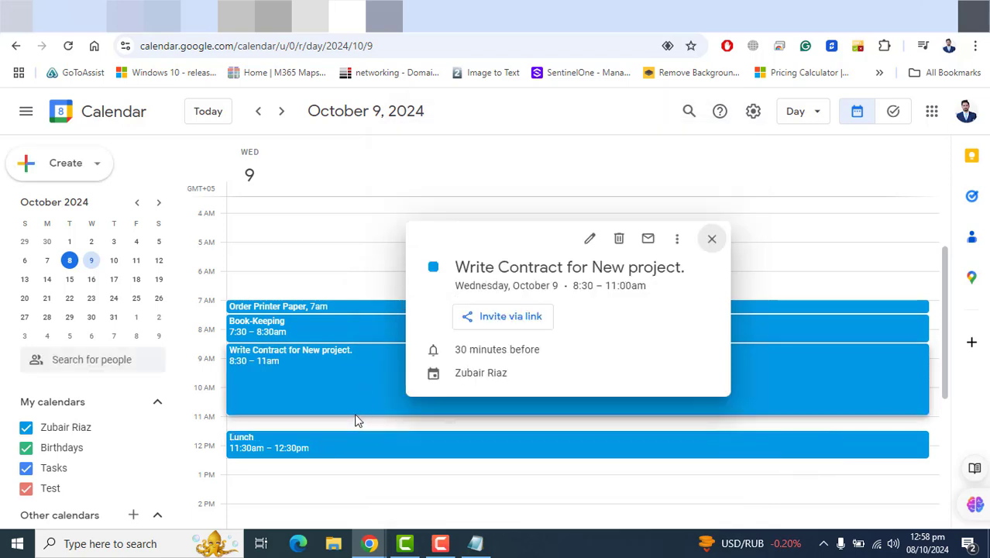
- Extend the Write Contract event in the day grid to end at 11:30am, directly against the Lunch block
drag(355, 419, 342, 420)
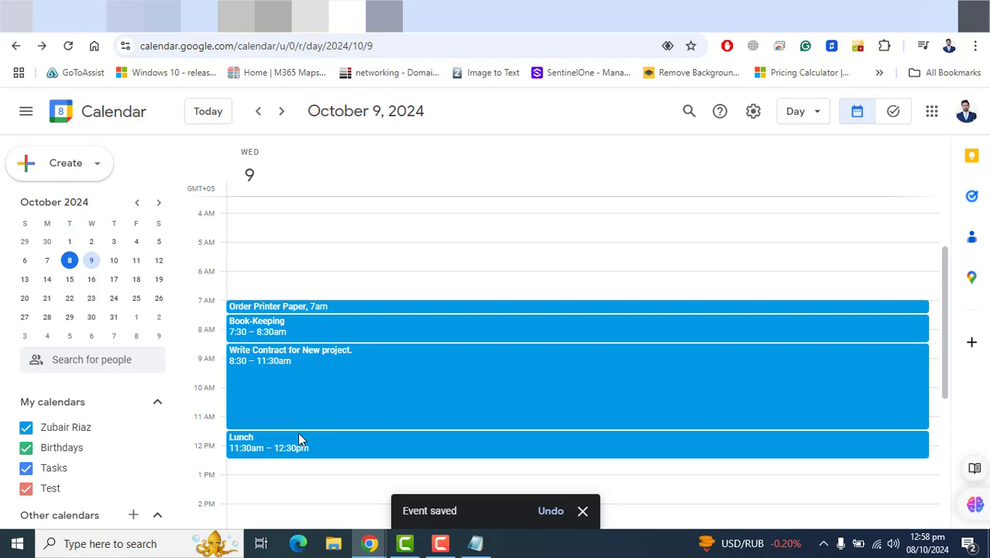
drag(308, 427, 305, 429)
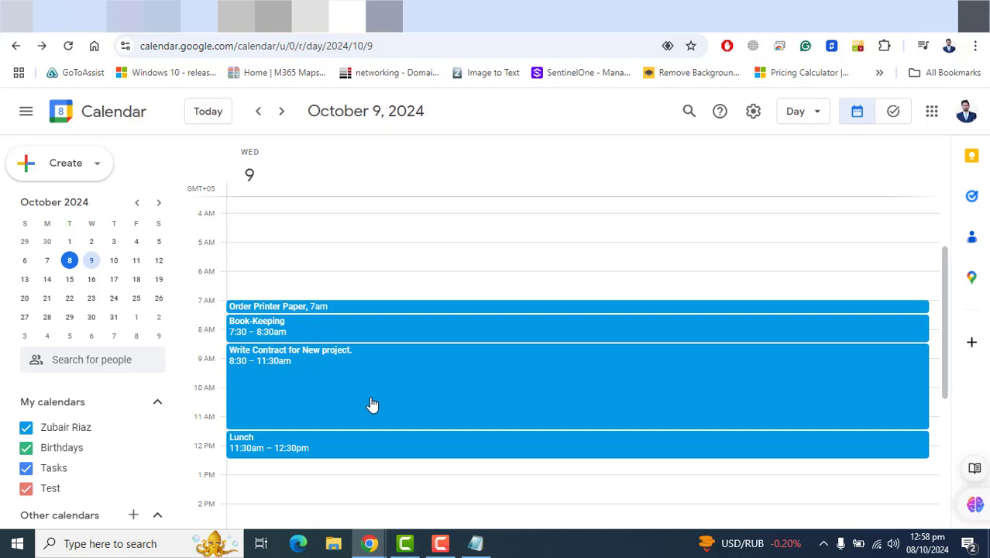
drag(372, 425, 375, 428)
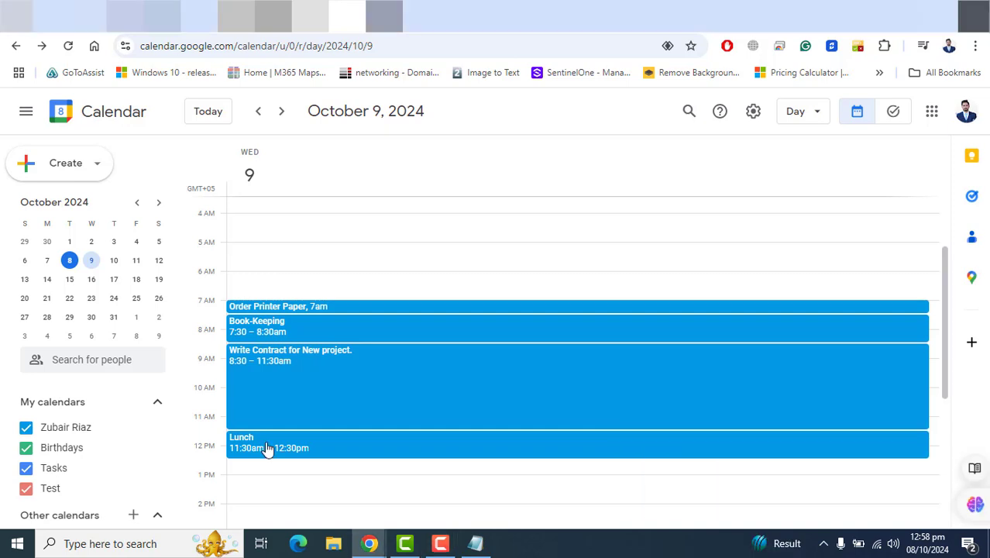
- Create and save an October 9 event titled "Brainstorm new donuts Flavors" from 12:30pm to 2:00pm, directly below Lunch
drag(945, 361, 945, 401)
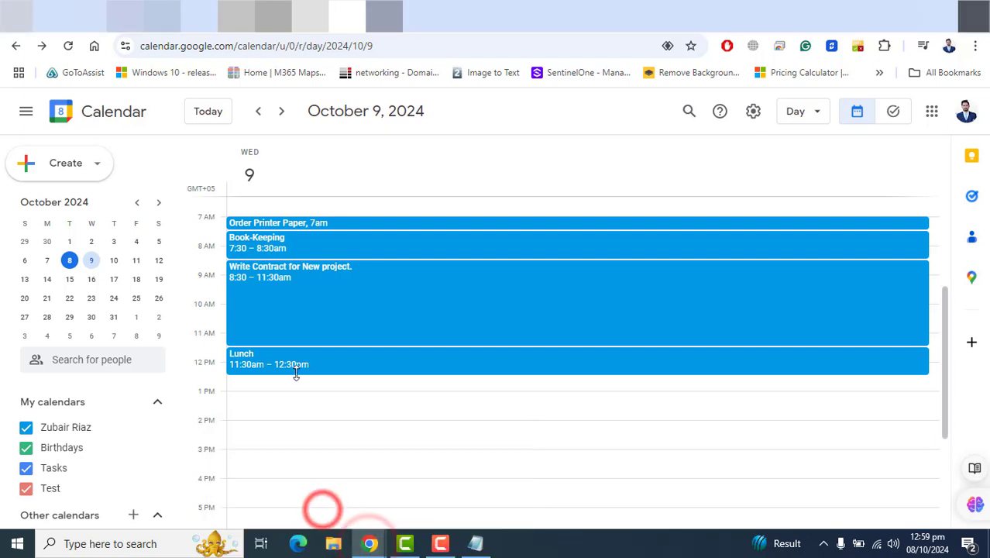
drag(353, 385, 356, 416)
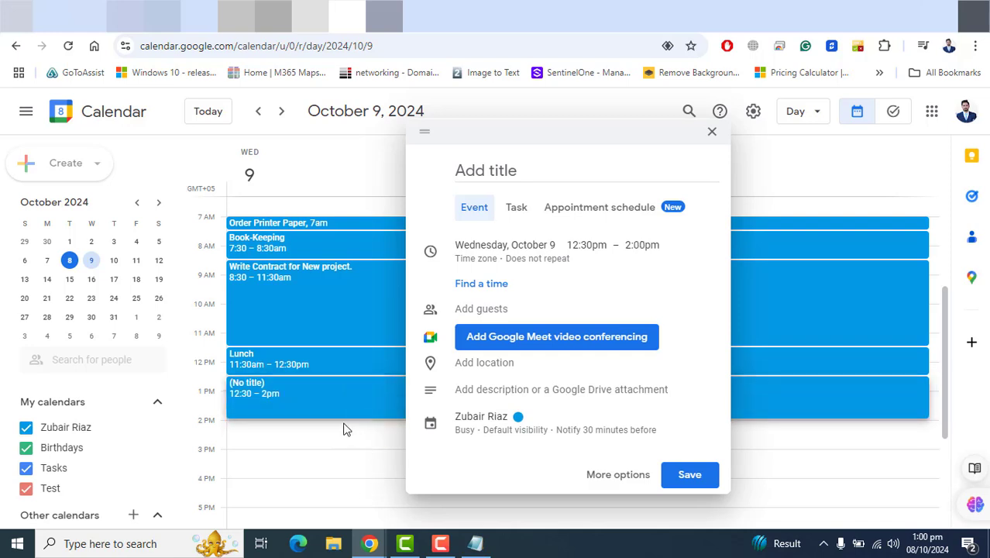
click(534, 169)
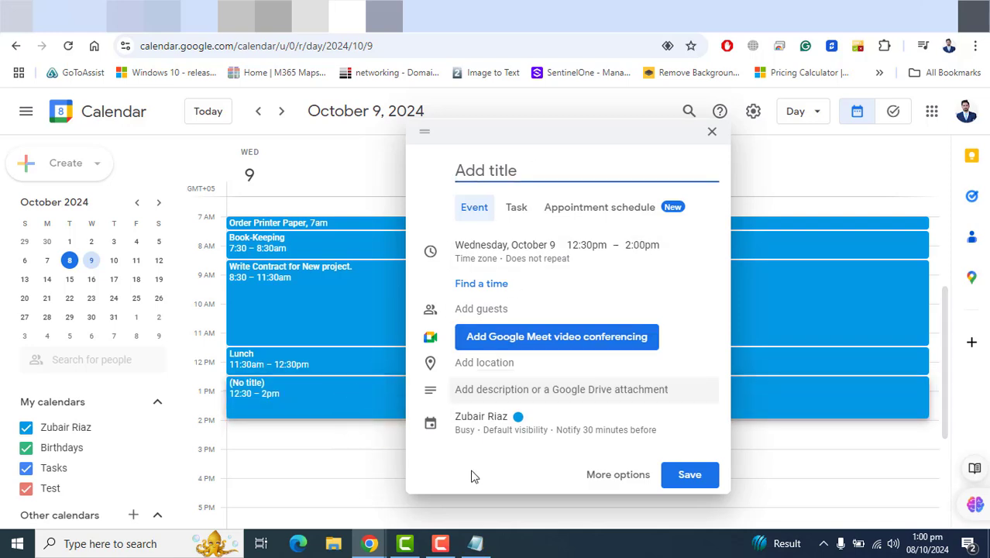
text(Brain)
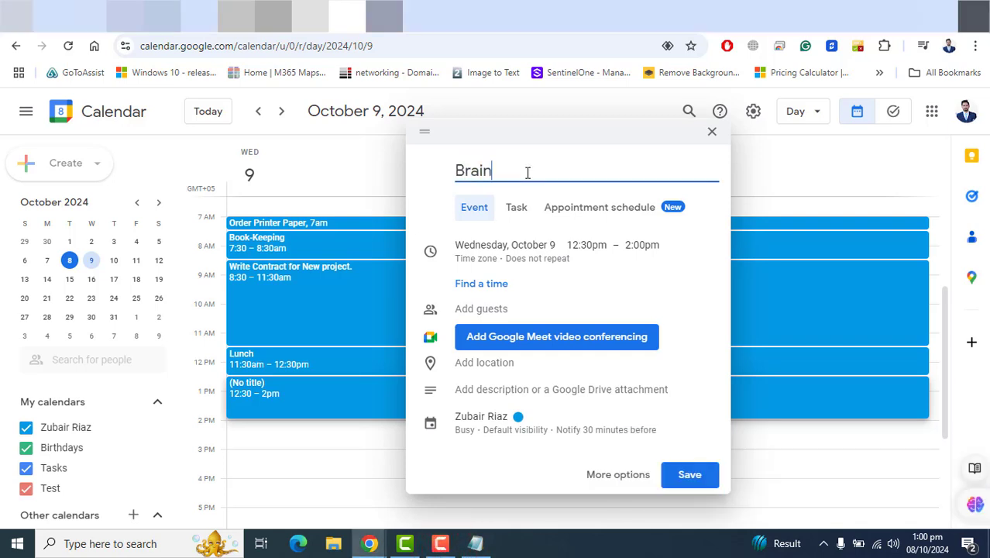
text(storm new donuts Flavors)
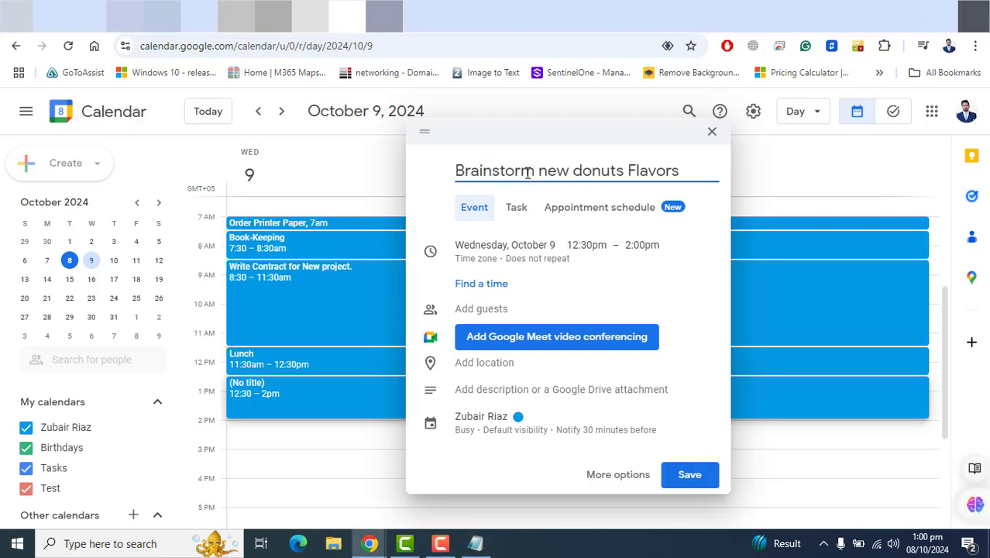
click(695, 476)
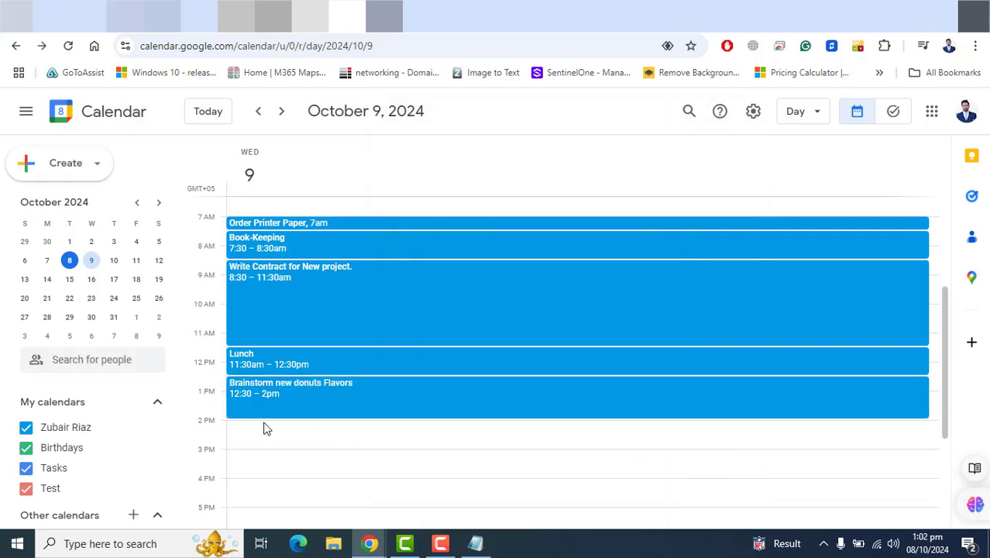
- Create and save a 2:00pm–3:00pm event on October 9, titled with "Pull report data to spreadsheet" copied from the Notepad task list
drag(263, 426, 267, 453)
key(alt+Tab)
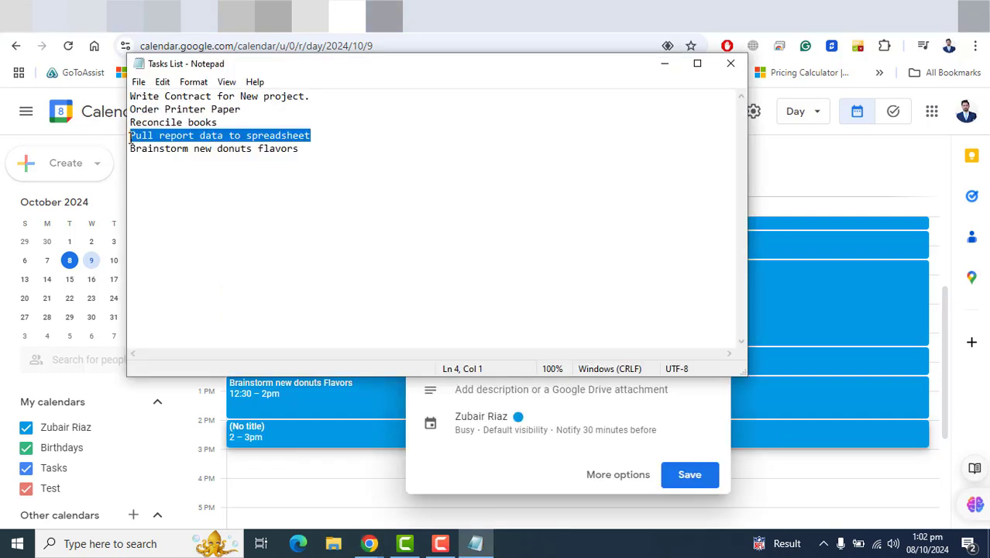
right_click(155, 136)
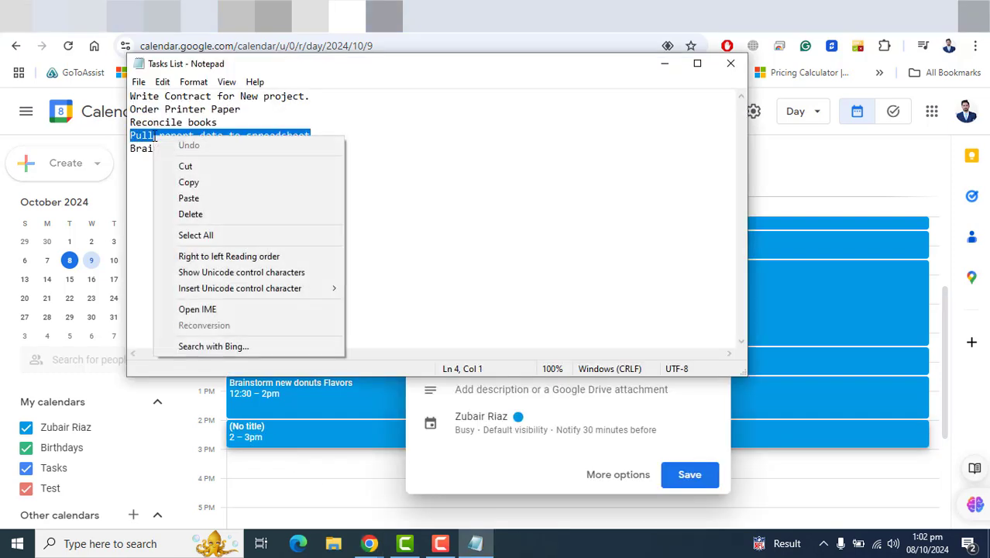
click(220, 185)
click(664, 64)
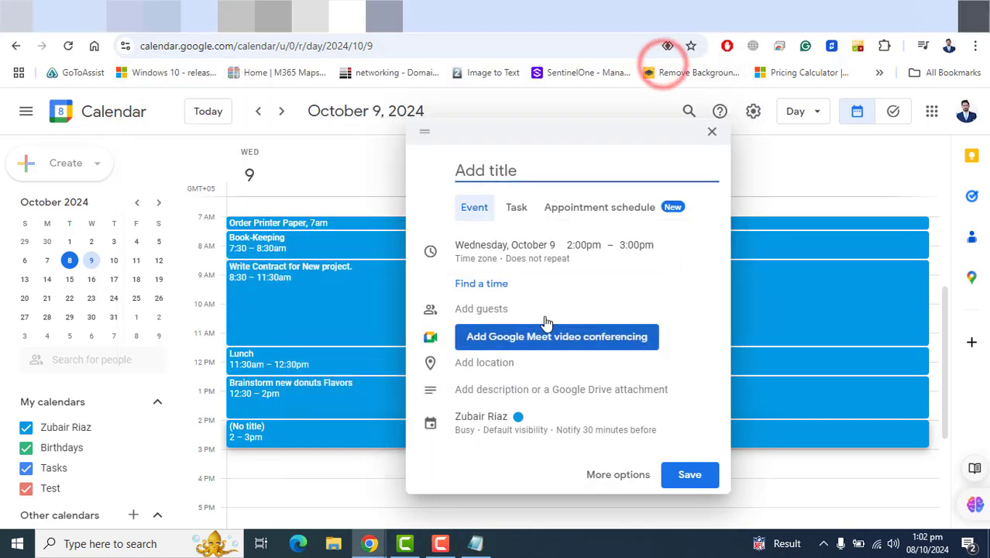
click(511, 164)
key(ctrl+v)
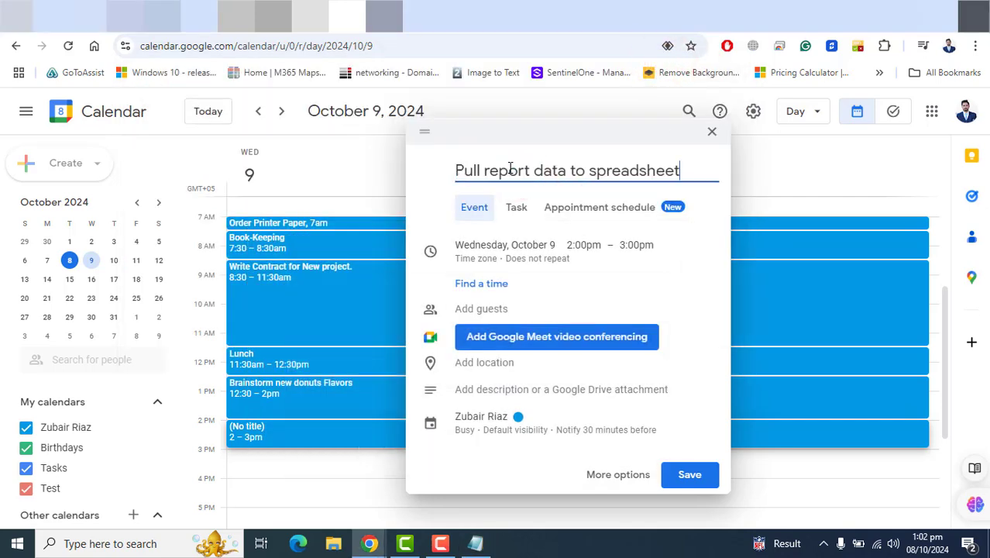
key(Return)
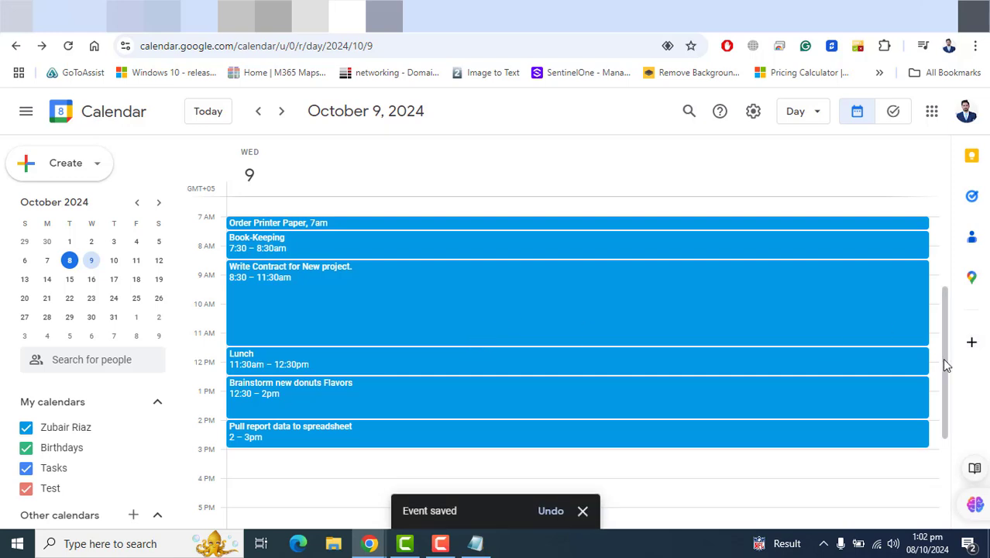
drag(945, 365, 946, 345)
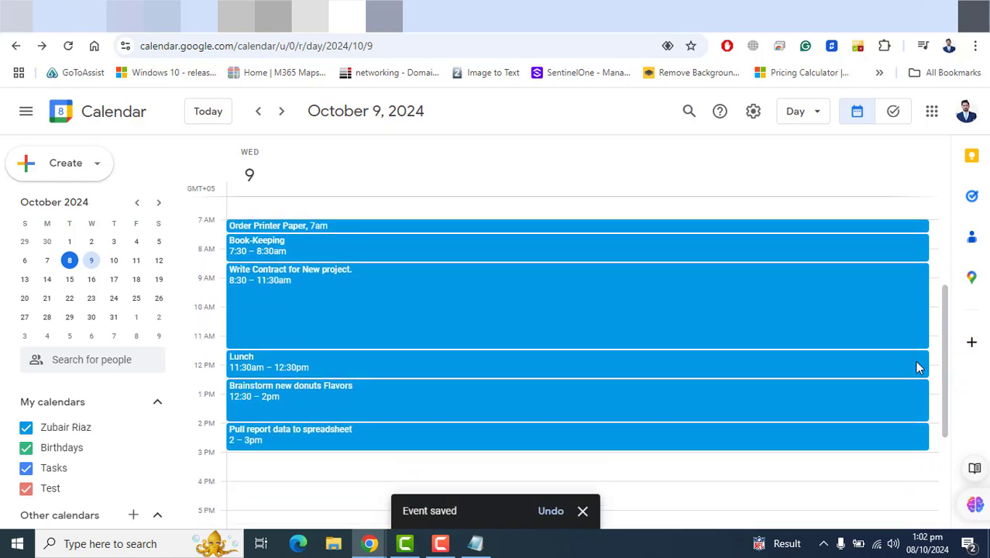
click(442, 546)
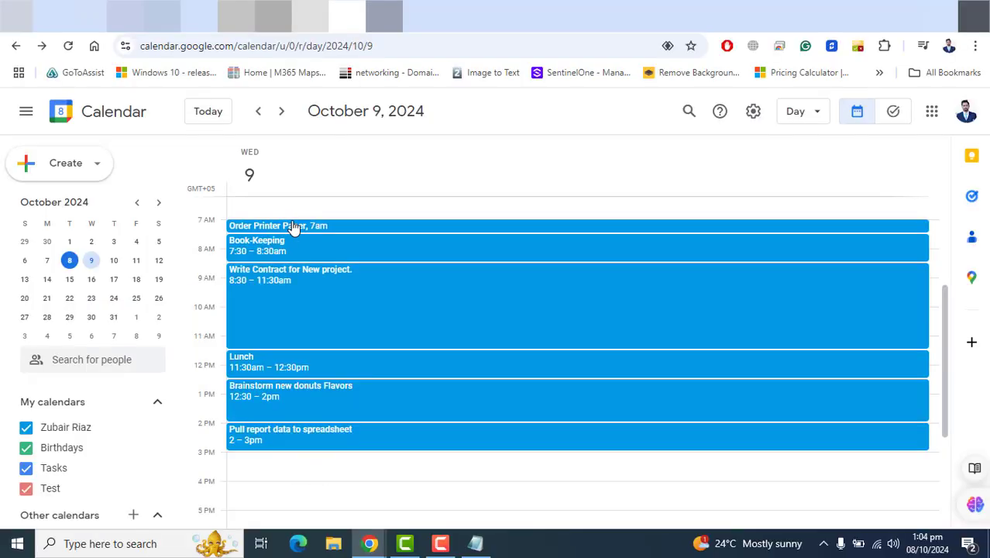
click(476, 543)
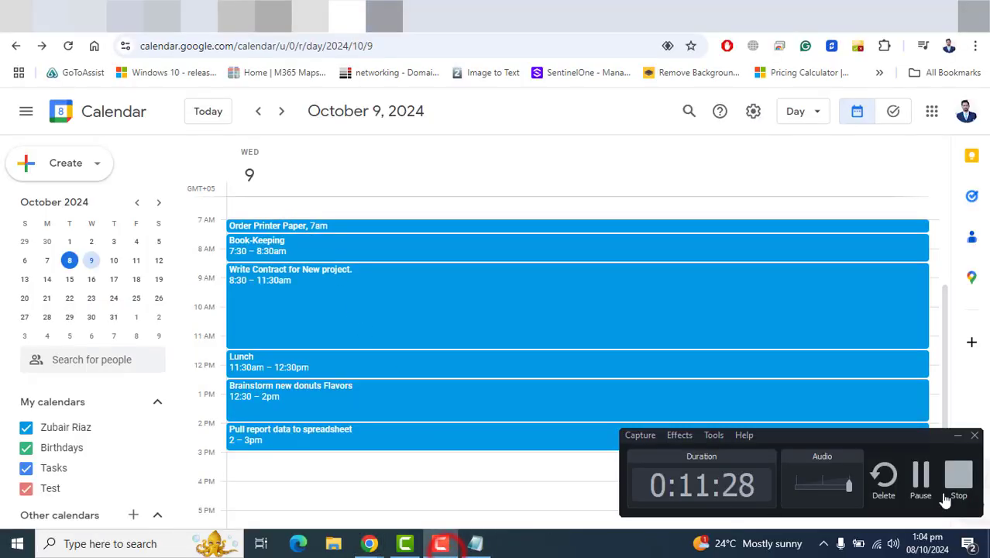
click(937, 476)
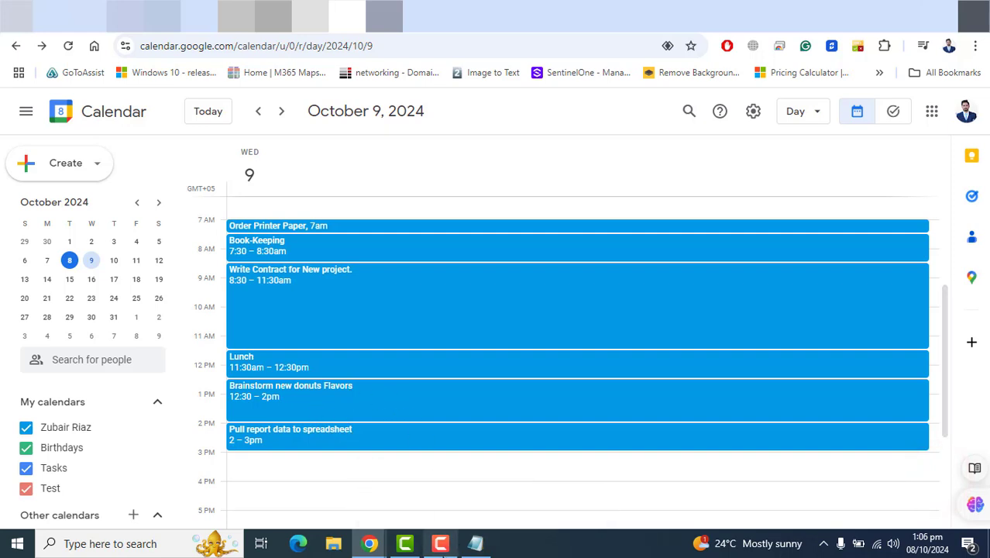
click(440, 543)
click(924, 474)
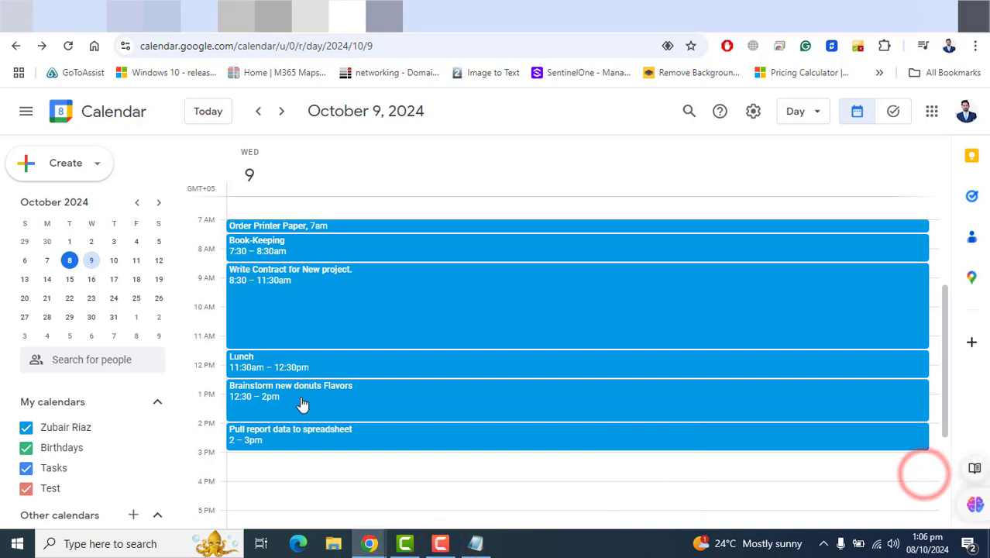
click(440, 545)
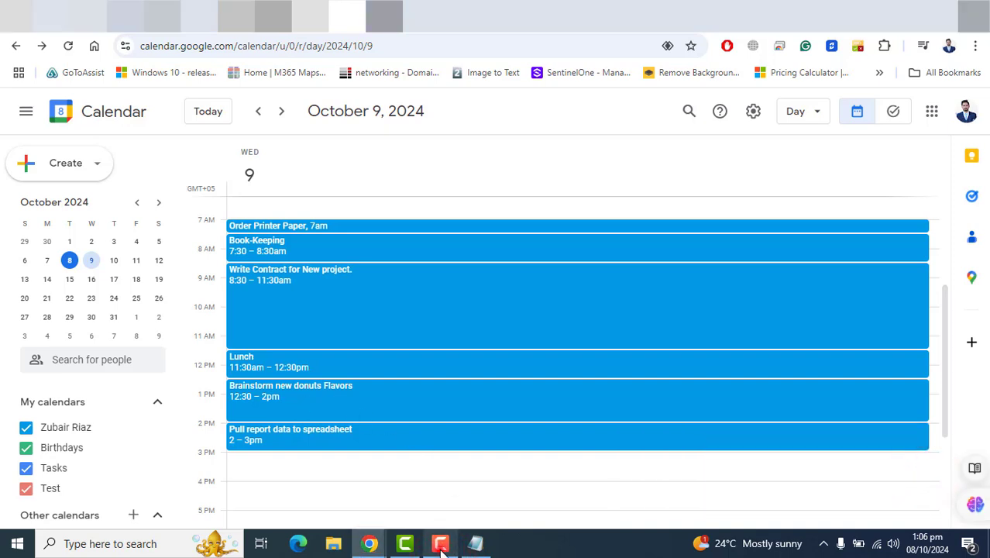
click(922, 474)
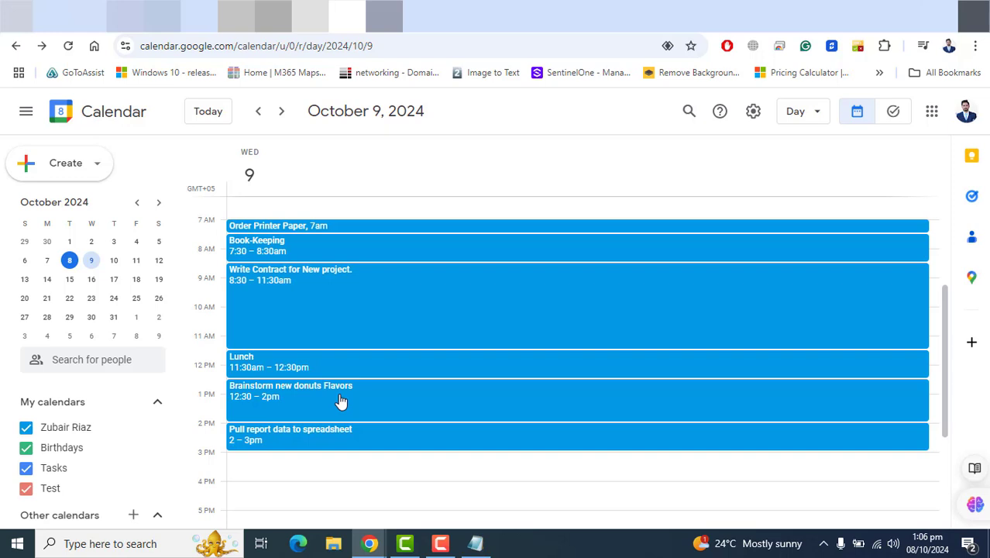
- Swap the blocks around Lunch: move Order Printer Paper to 12:30pm, Book-Keeping to 1–2pm and Brainstorm new donuts Flavors to 7–8:30am
drag(341, 400, 353, 261)
click(336, 320)
drag(335, 335, 322, 488)
drag(336, 344, 317, 502)
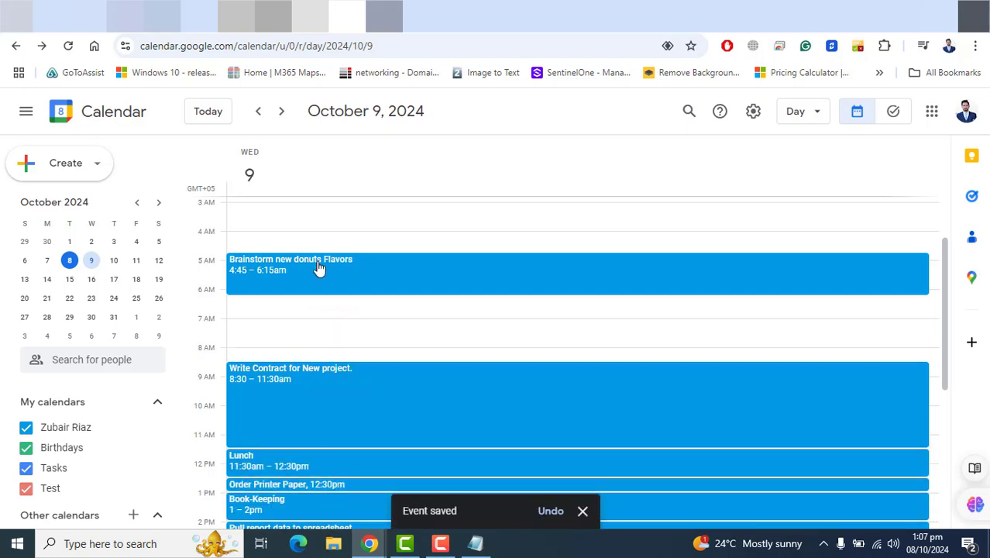
drag(319, 268, 340, 325)
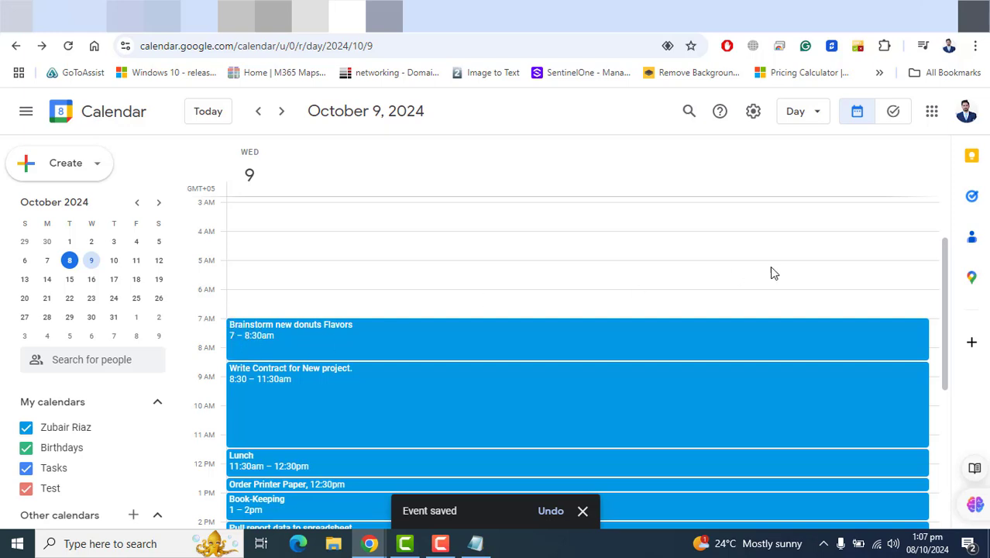
drag(945, 259, 932, 310)
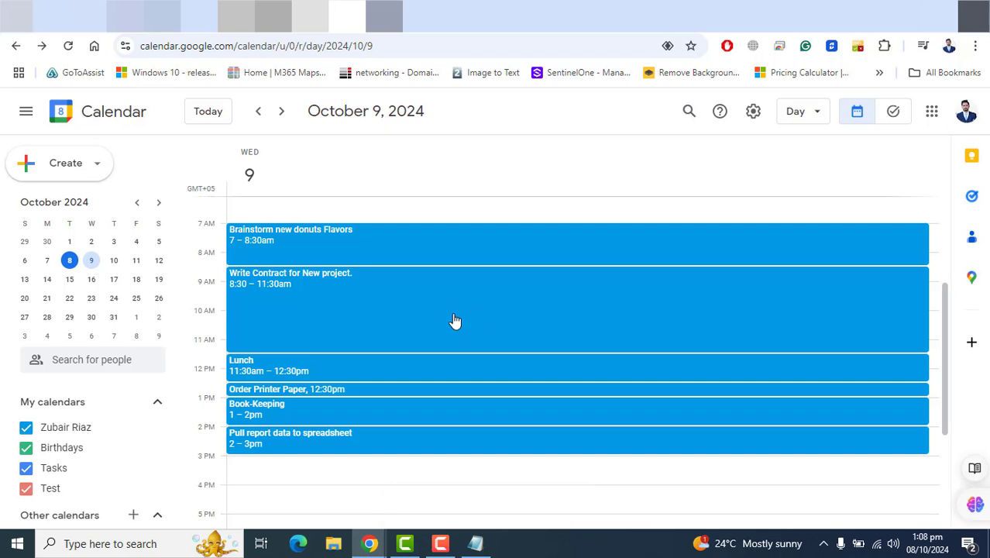
drag(947, 339, 389, 312)
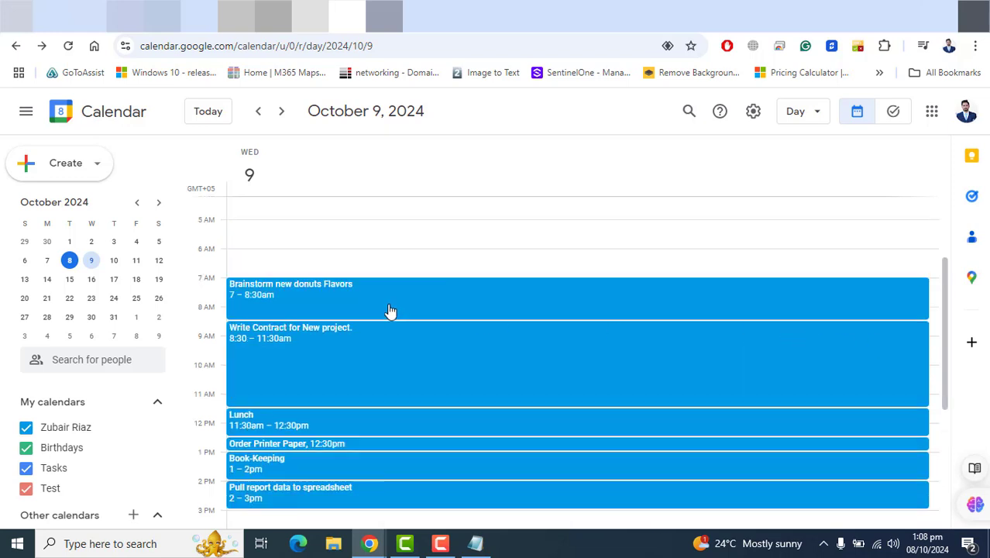
click(440, 542)
click(919, 474)
click(440, 543)
click(919, 474)
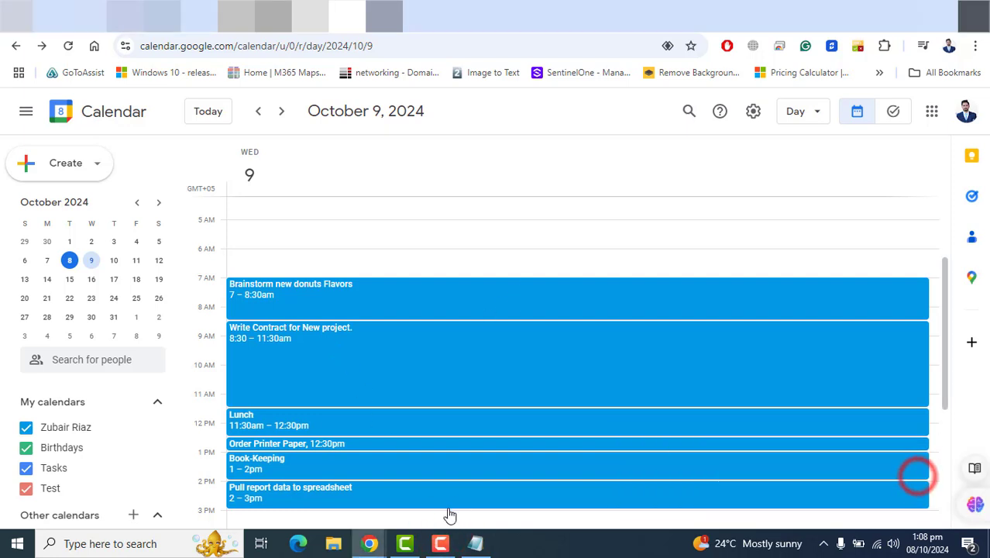
click(440, 543)
click(919, 474)
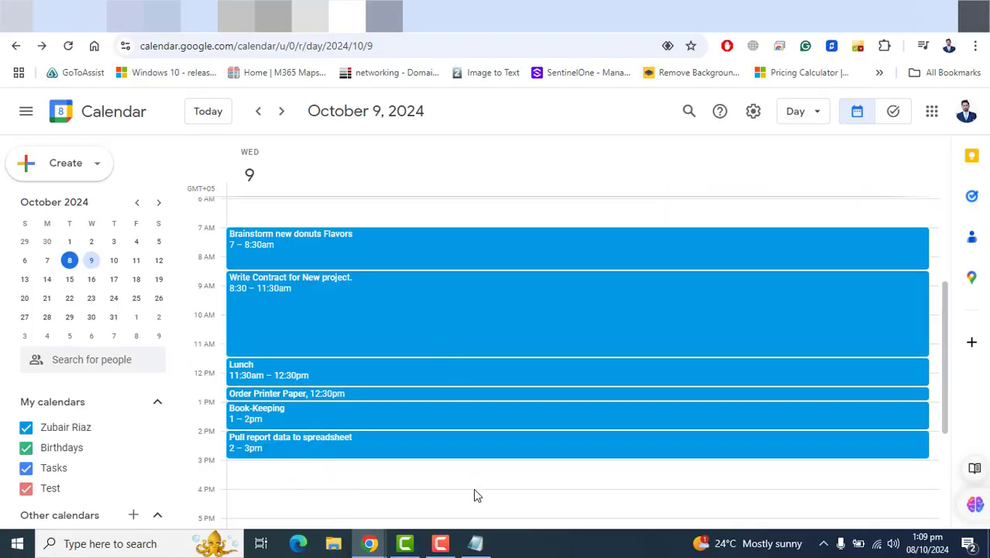
click(439, 543)
click(440, 543)
click(441, 543)
click(448, 544)
click(369, 543)
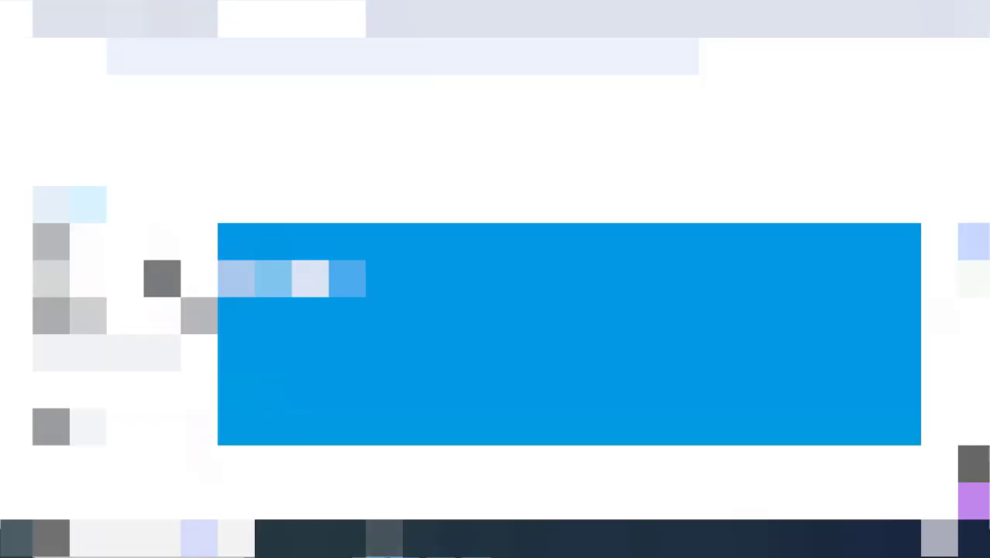
click(321, 480)
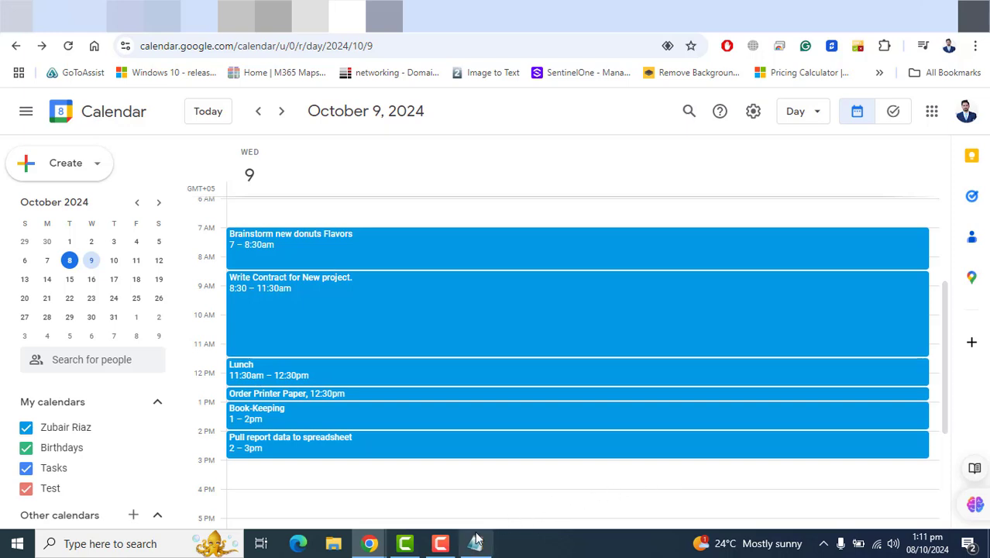
- Shorten the Book-Keeping event so it ends at 1:30pm and save it
click(271, 420)
drag(272, 420, 276, 429)
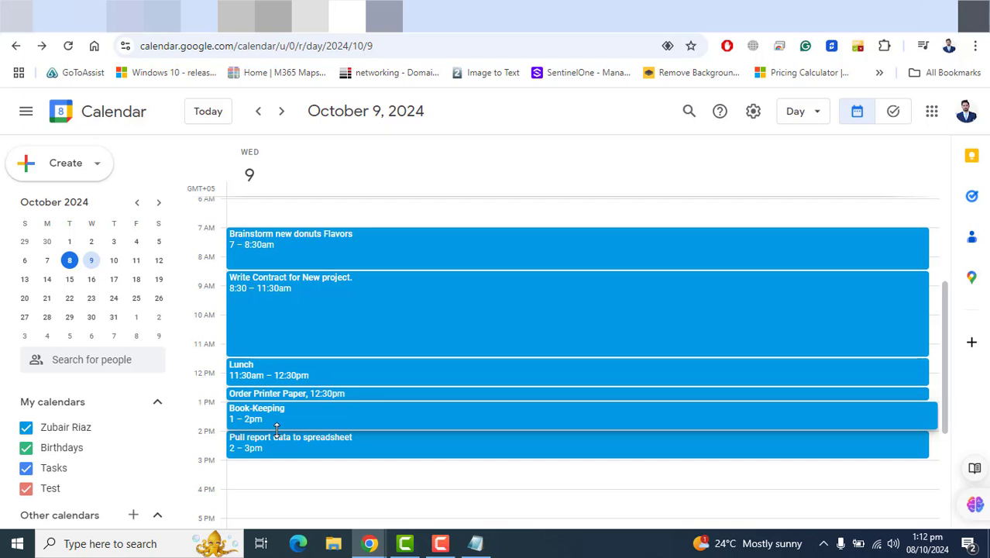
click(601, 373)
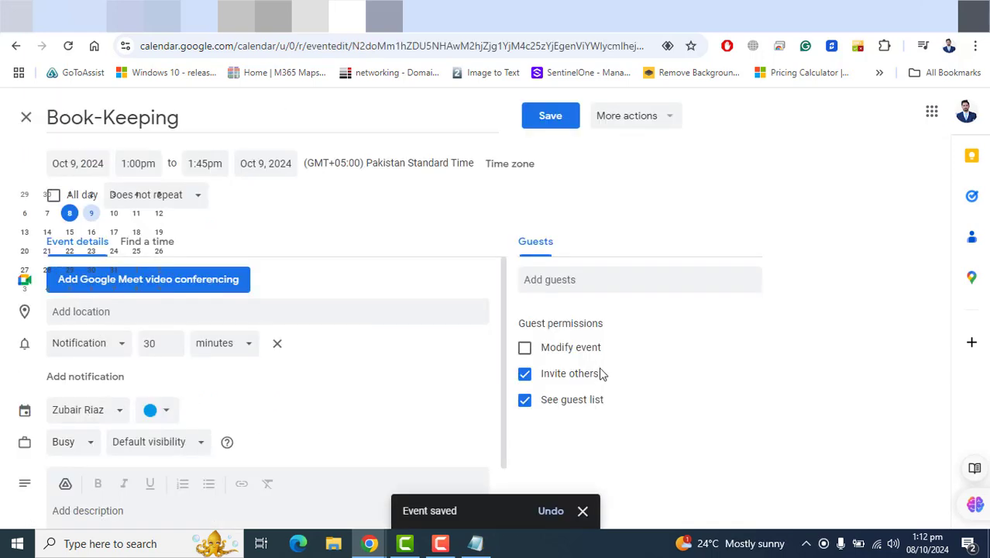
click(201, 164)
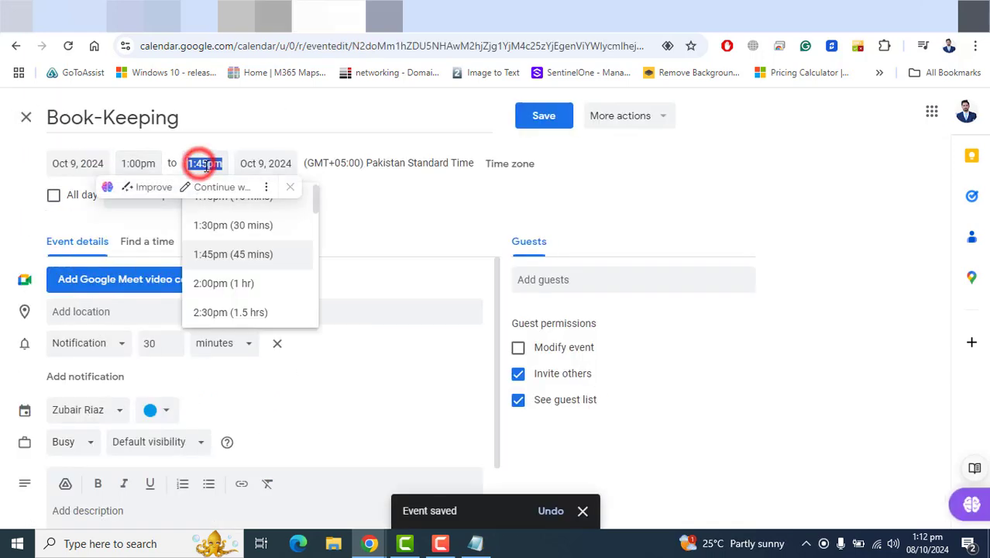
click(243, 224)
click(542, 126)
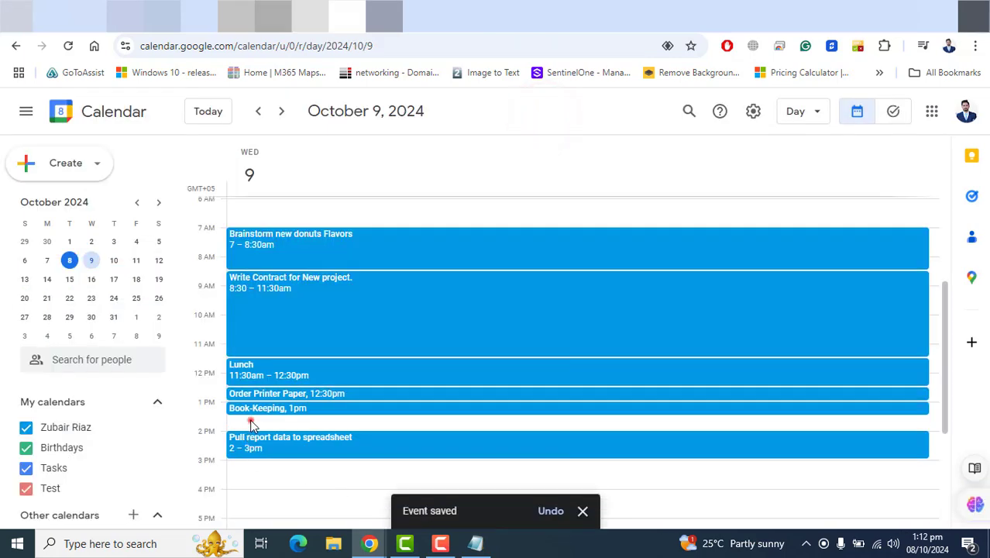
- Start a new October 9 event at 1:30pm, directly below Book-Keeping, titled "Communication Batch"
click(251, 420)
click(440, 544)
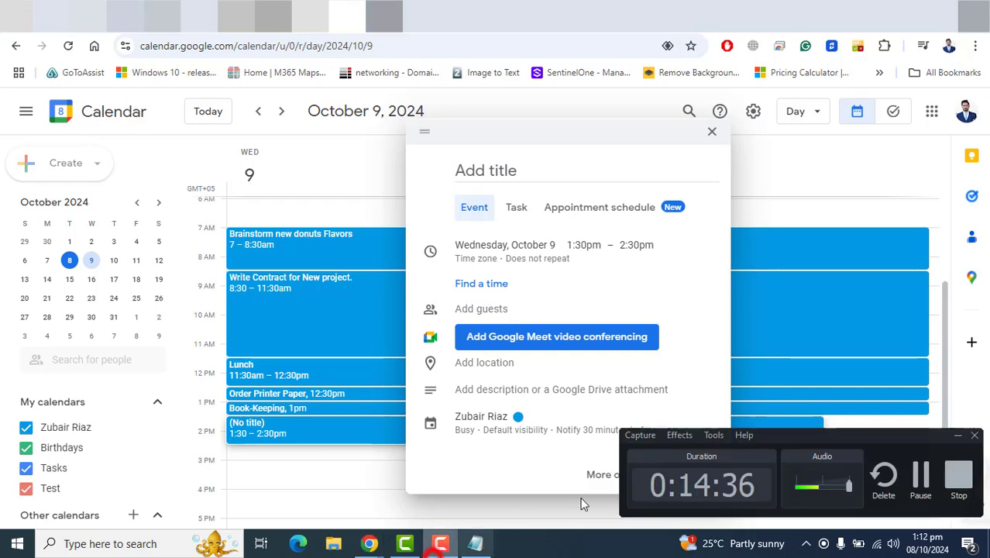
click(921, 476)
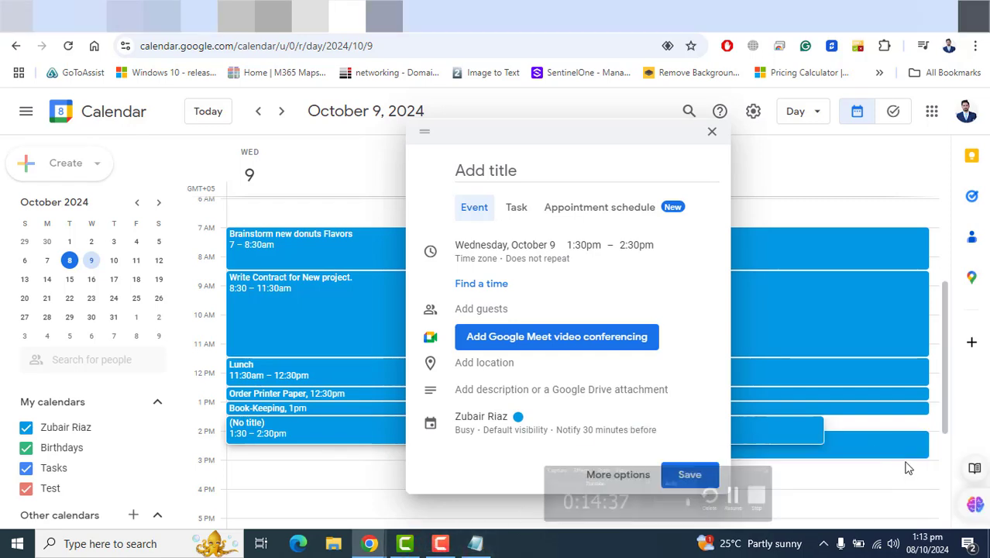
click(531, 176)
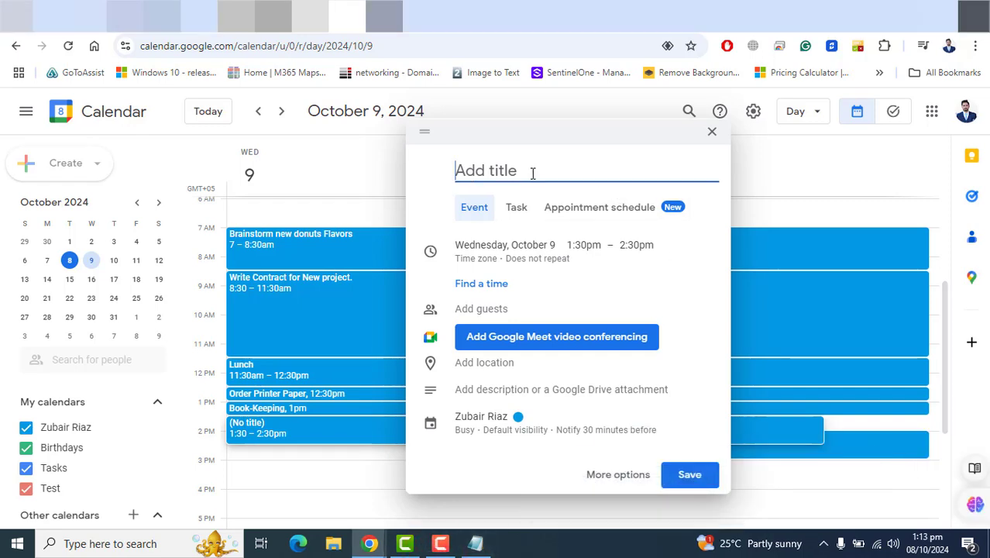
text(Communicatio)
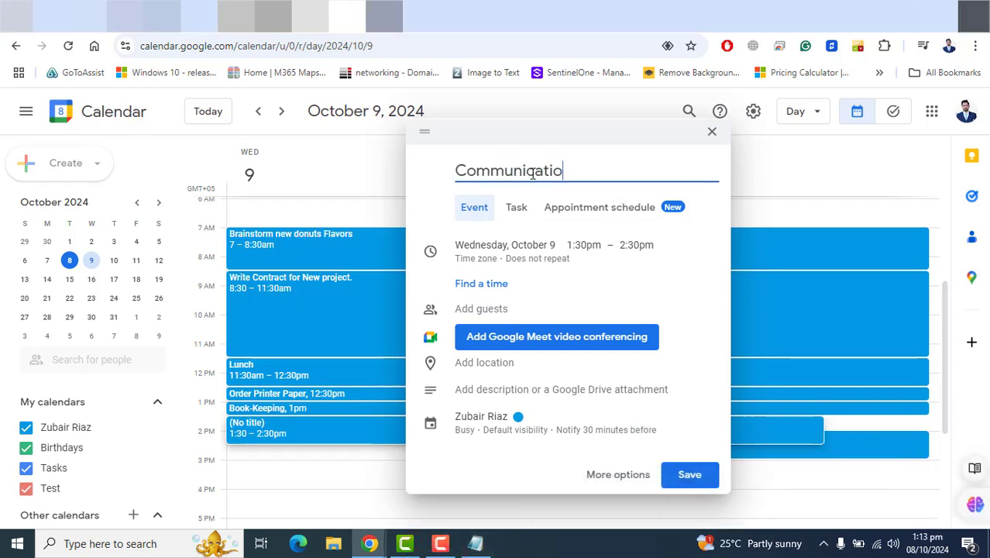
text(n Batch)
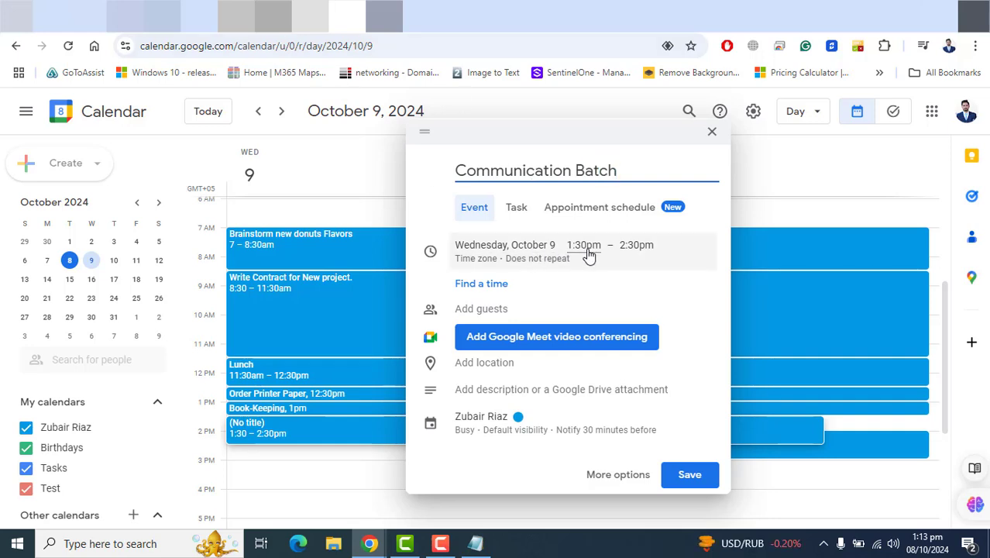
- Save the Communication Batch event with a 1:45pm end and stretch it in the day grid to end at 2pm
click(637, 244)
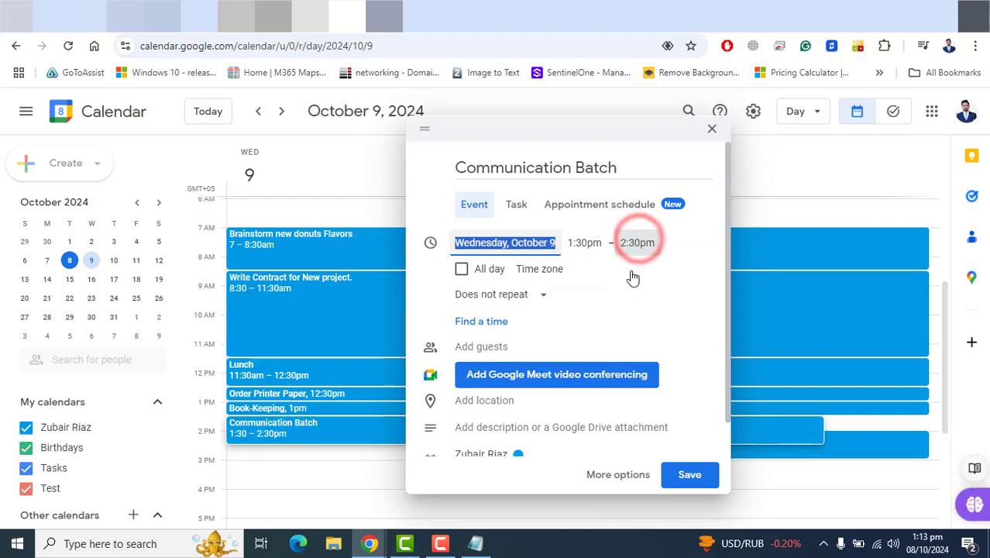
click(712, 331)
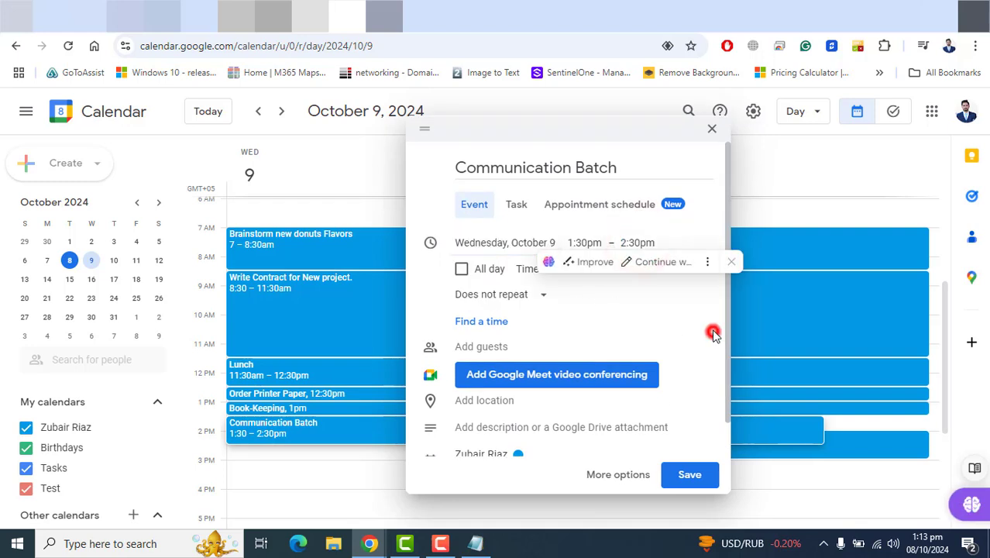
click(635, 249)
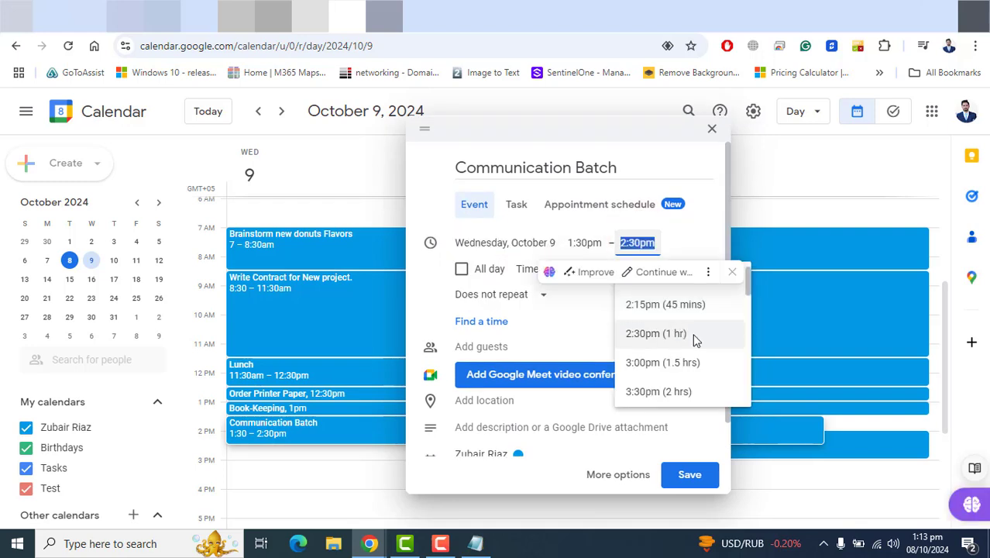
click(747, 285)
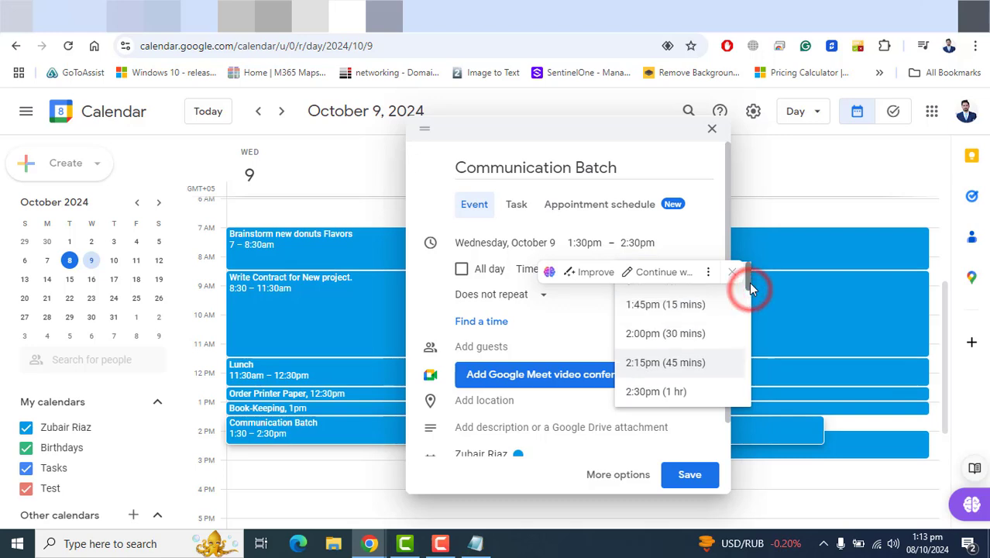
click(631, 304)
click(690, 474)
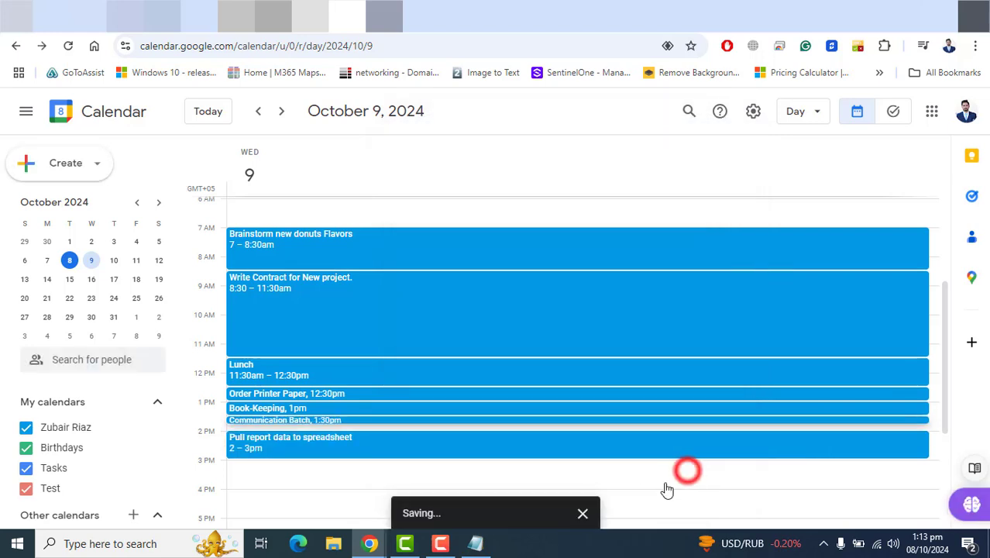
drag(298, 422, 302, 431)
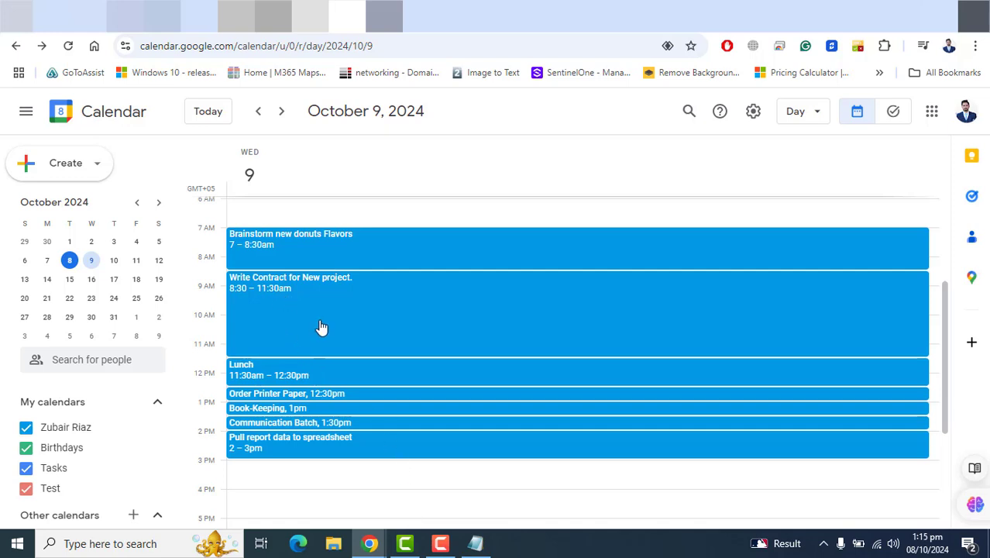
- Try shifting the Write Contract event to 9am–12pm and to 9:30am–12:30pm, and moving the overlapping Lunch event further down the day
click(440, 540)
click(440, 544)
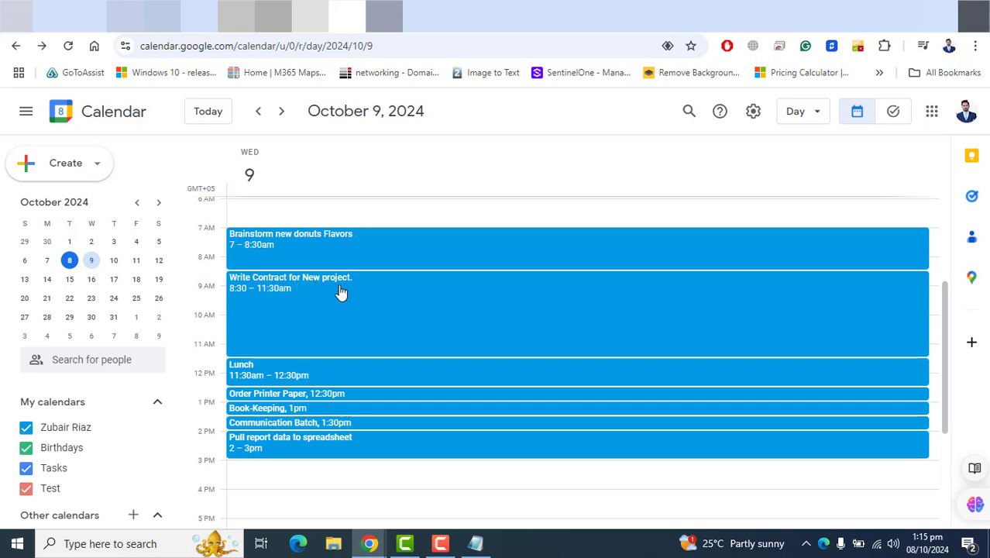
drag(311, 290, 311, 308)
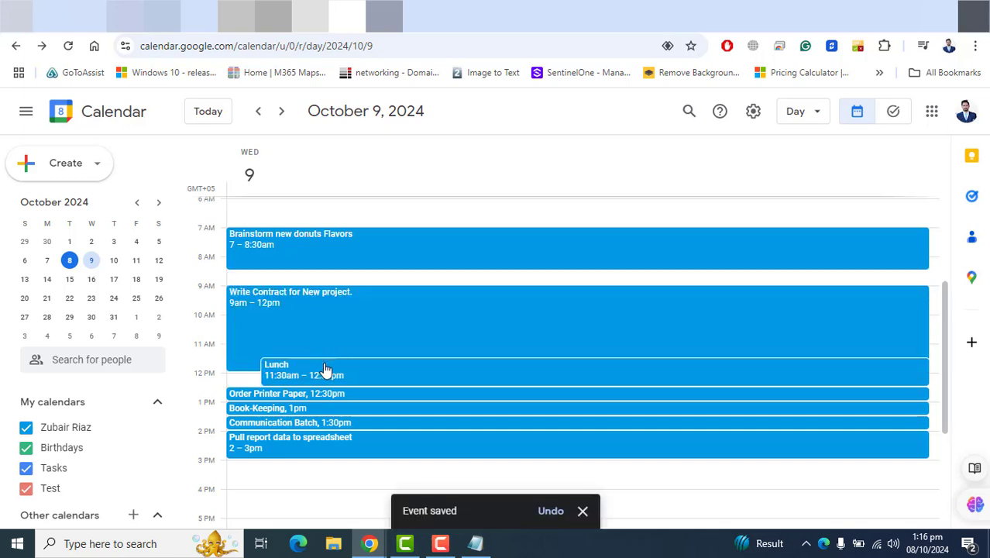
click(440, 543)
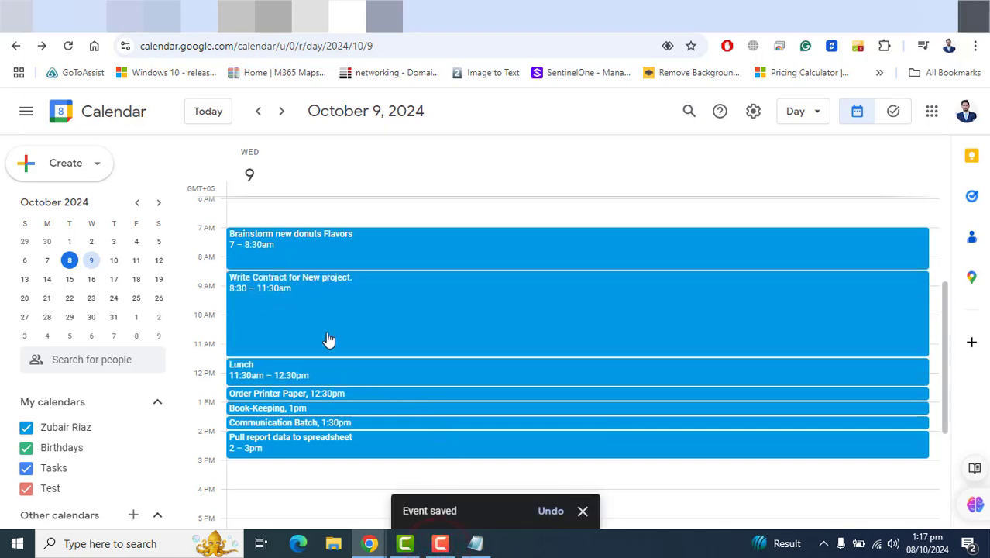
drag(325, 369, 370, 413)
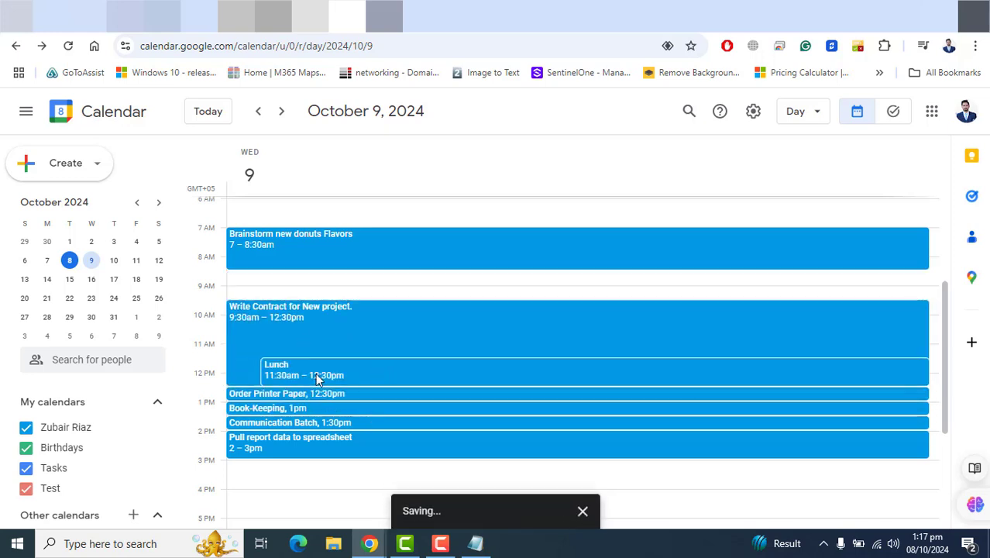
drag(315, 376, 317, 415)
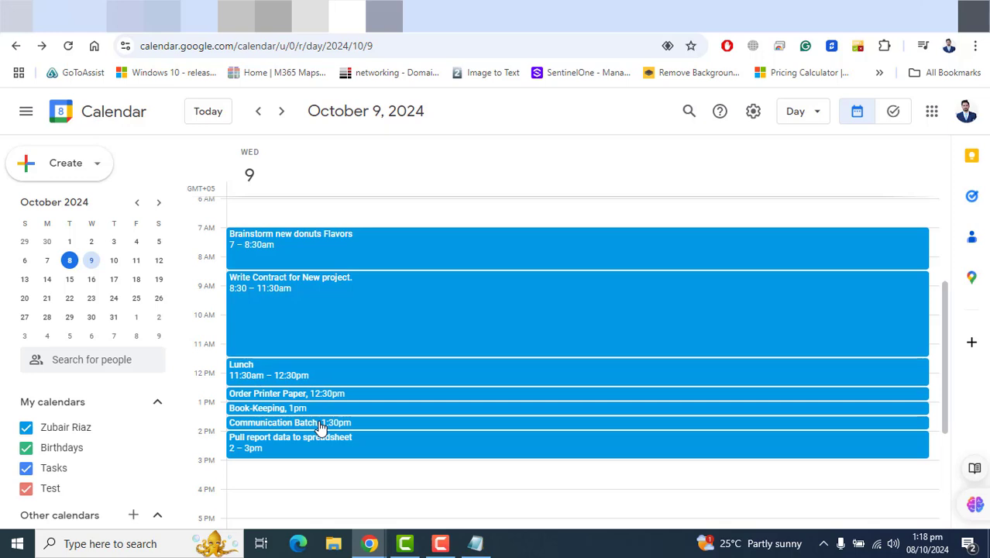
- Move Communication Batch to start at 1:45pm and save a 1:30pm–1:45pm event titled "Walk in Sunshine" directly above it
drag(317, 424, 321, 431)
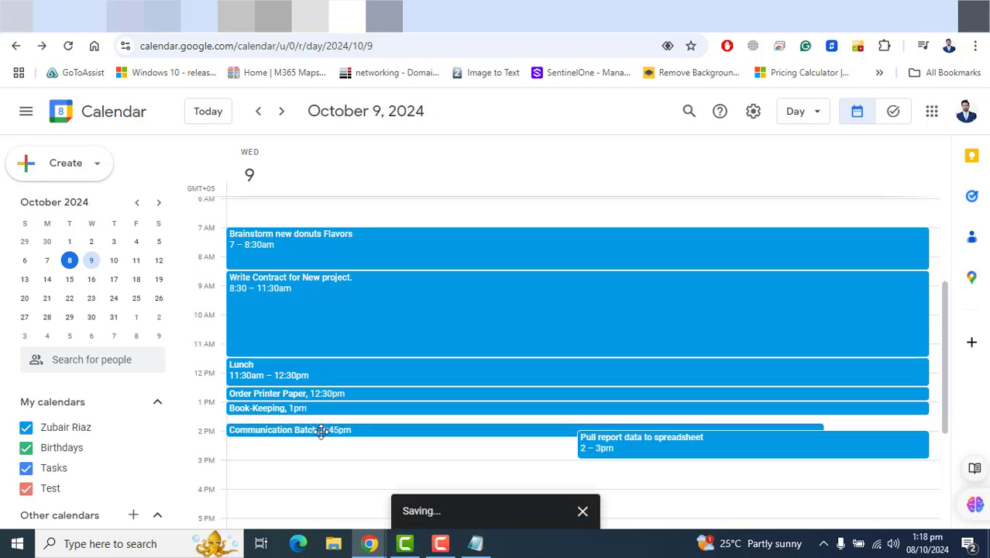
click(275, 421)
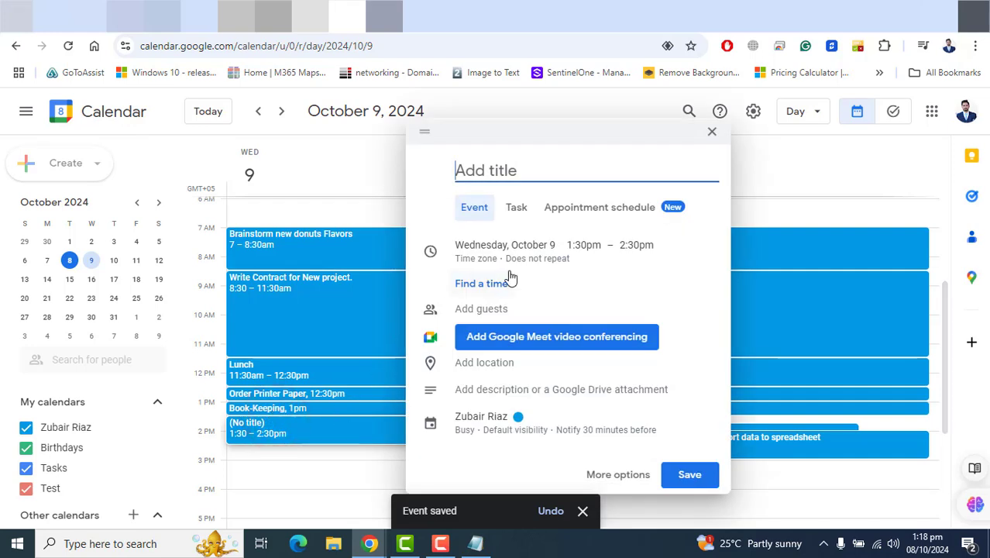
click(626, 249)
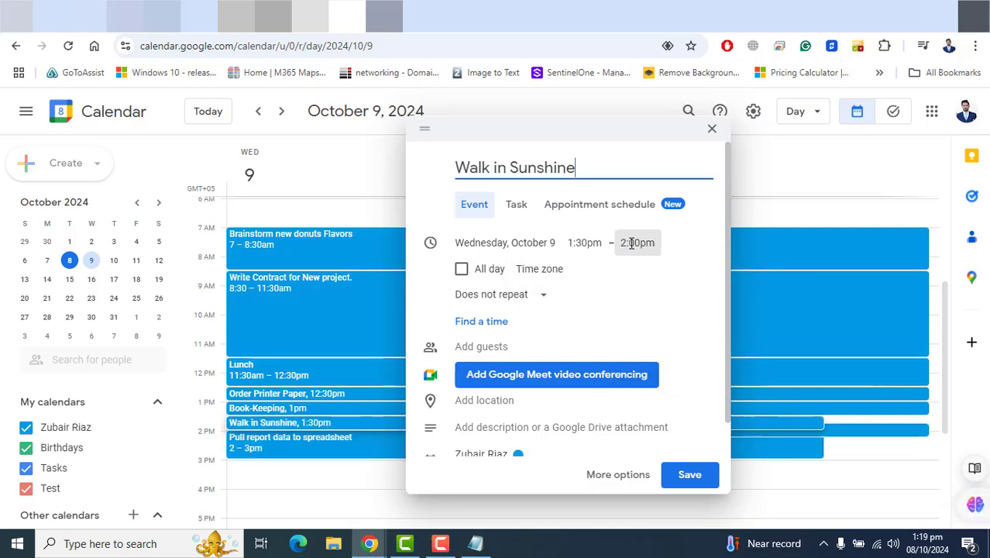
click(636, 242)
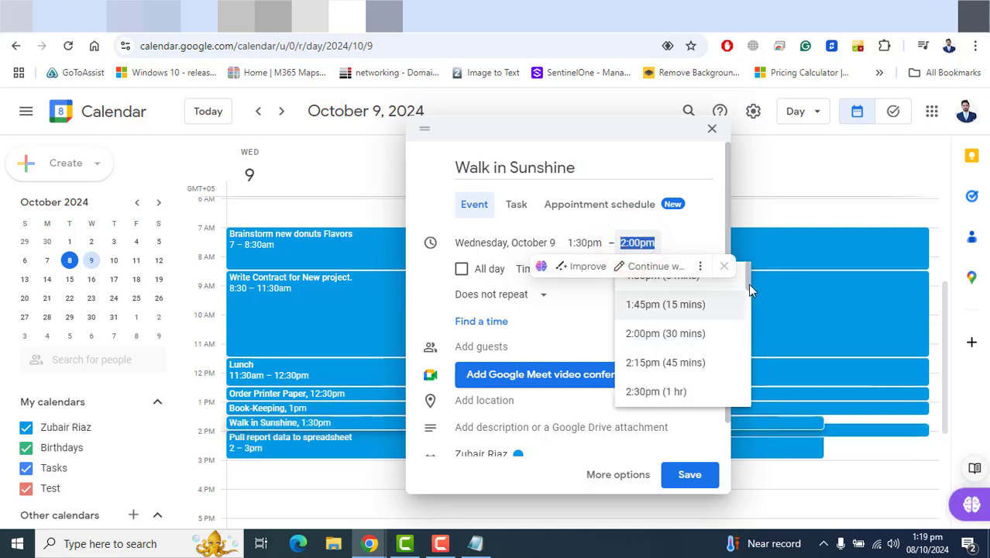
click(681, 301)
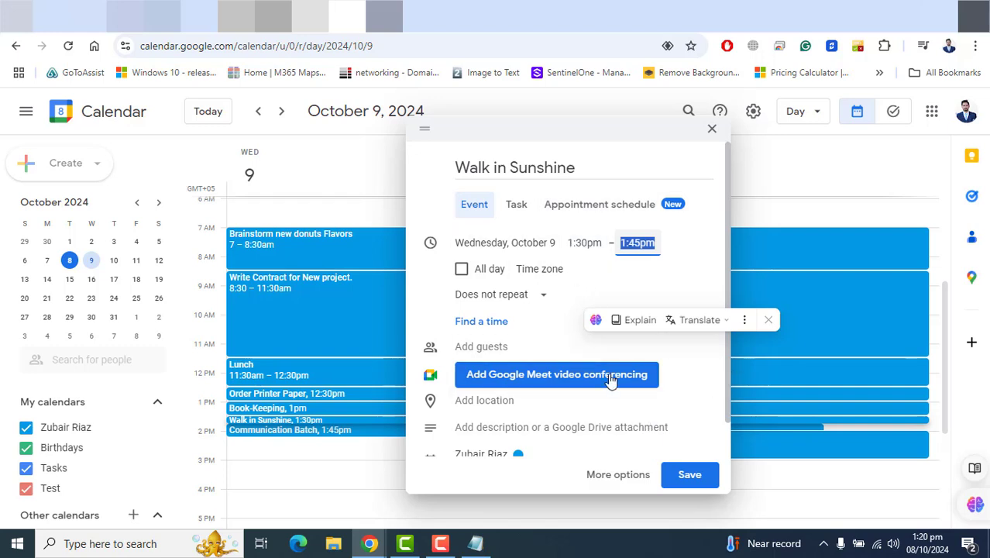
click(686, 479)
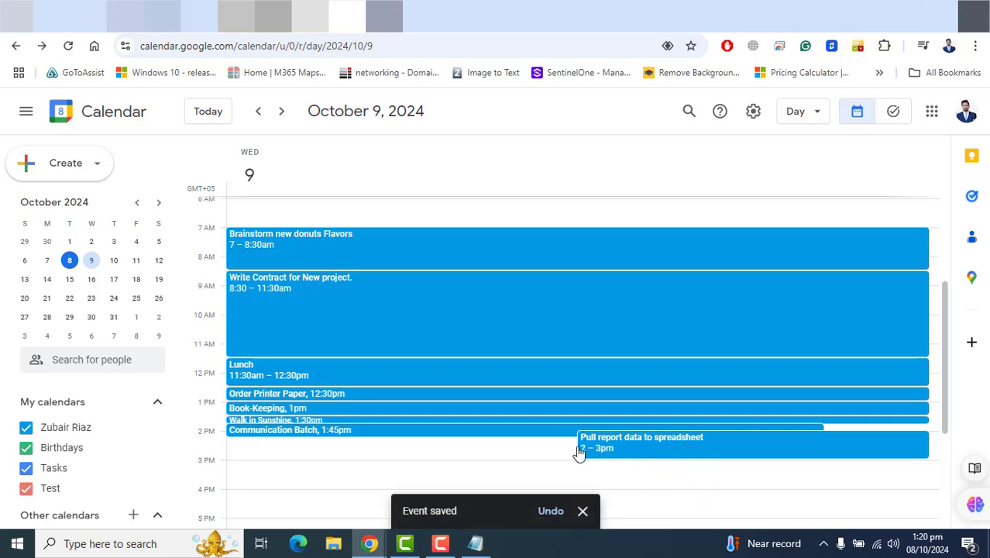
- Move the "Pull report data to spreadsheet" event to start at 2:15pm, set its end to 3:00pm and save it
click(440, 544)
click(440, 543)
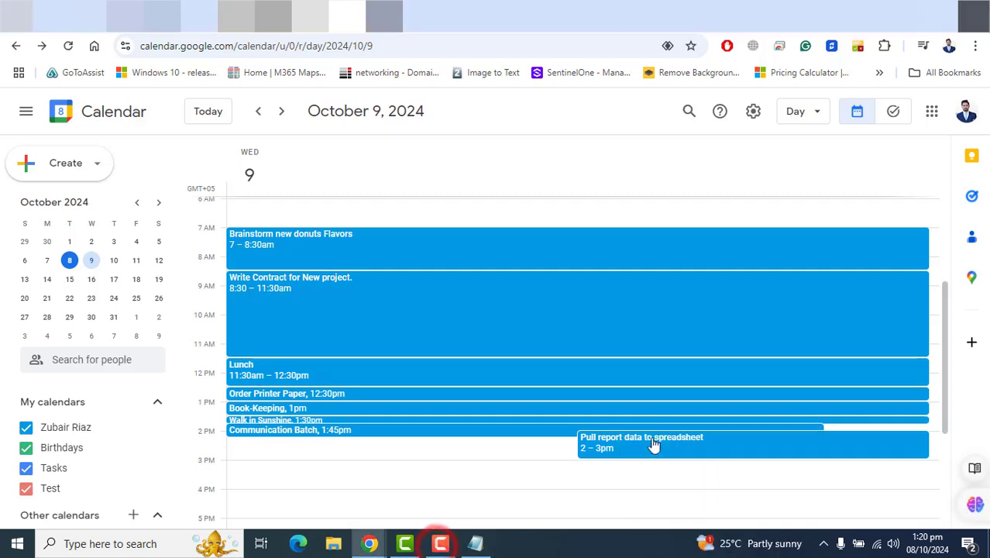
drag(654, 445, 432, 450)
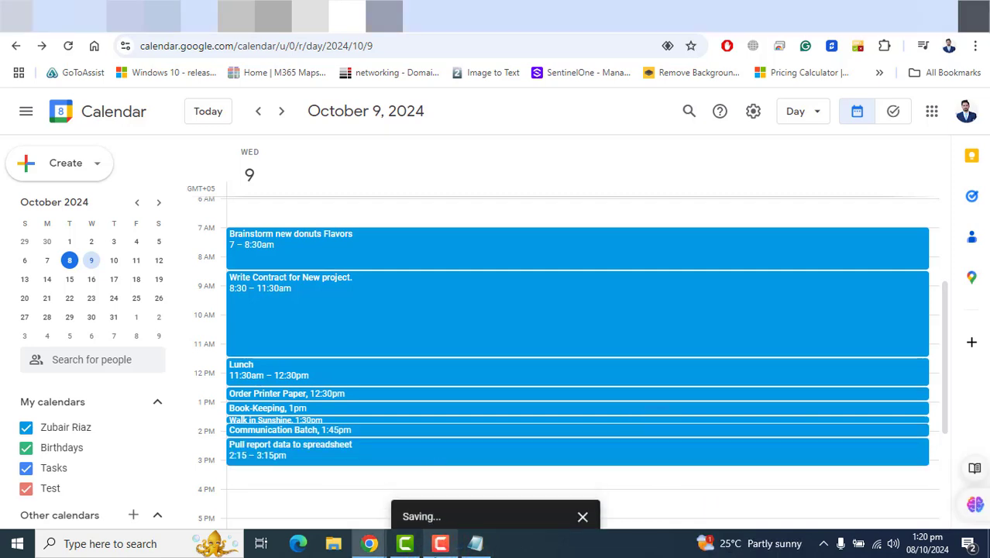
click(781, 452)
click(588, 281)
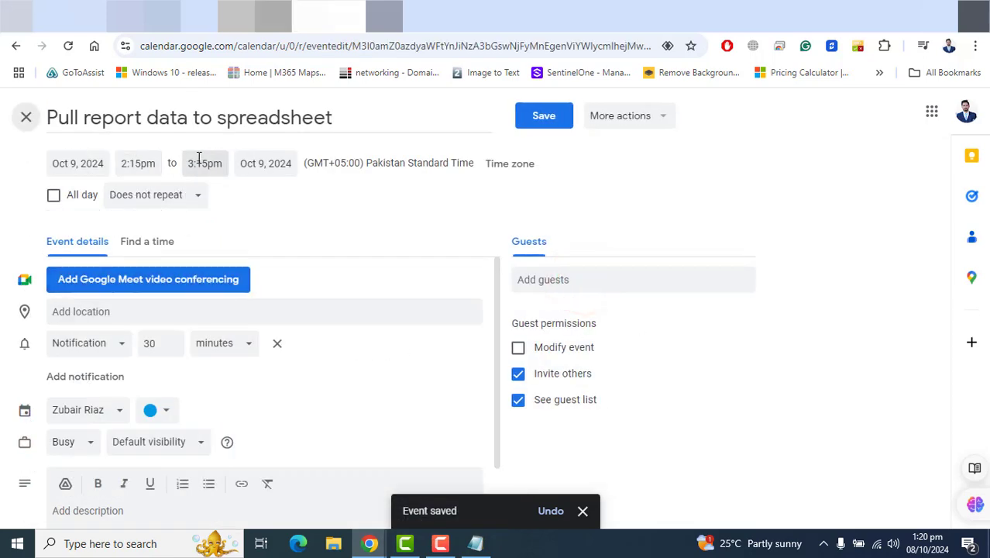
click(205, 165)
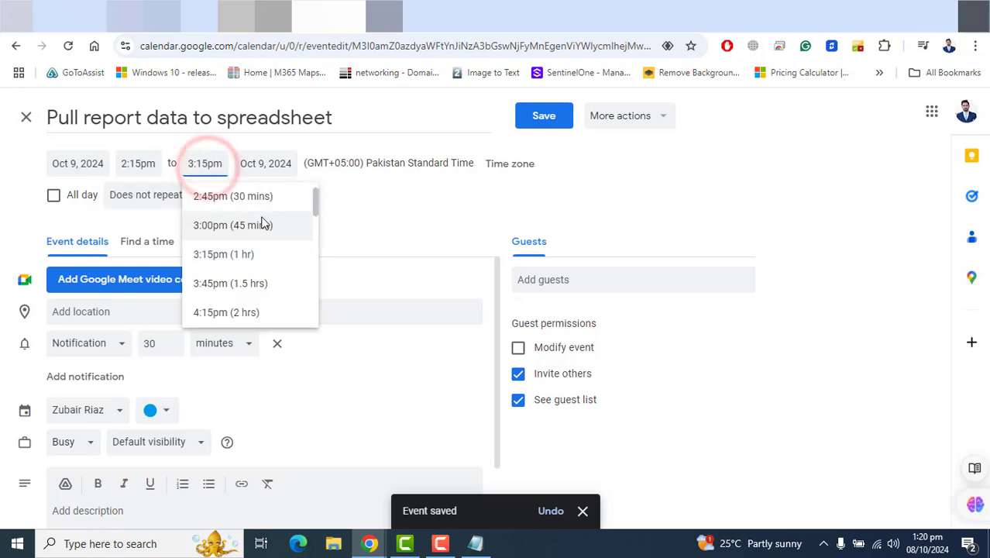
click(260, 226)
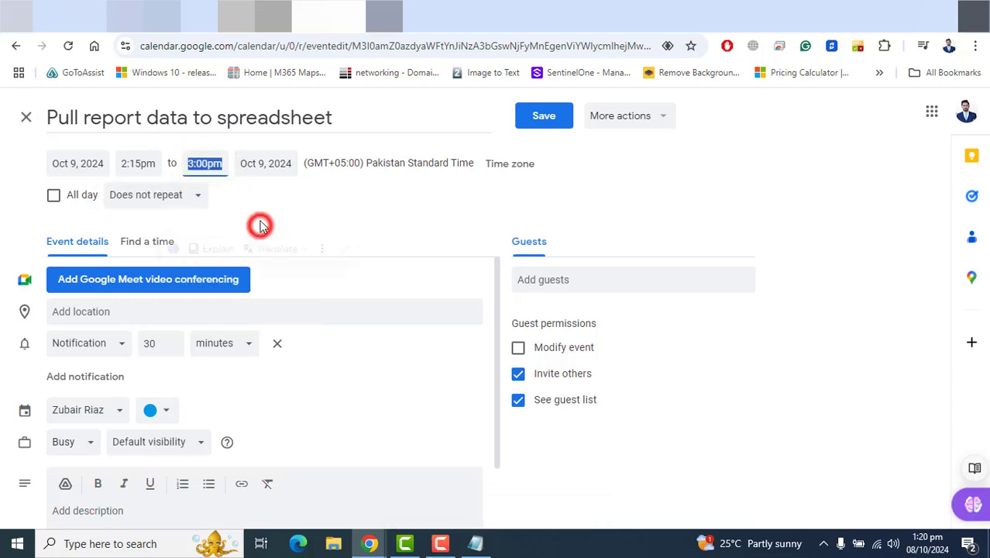
click(562, 124)
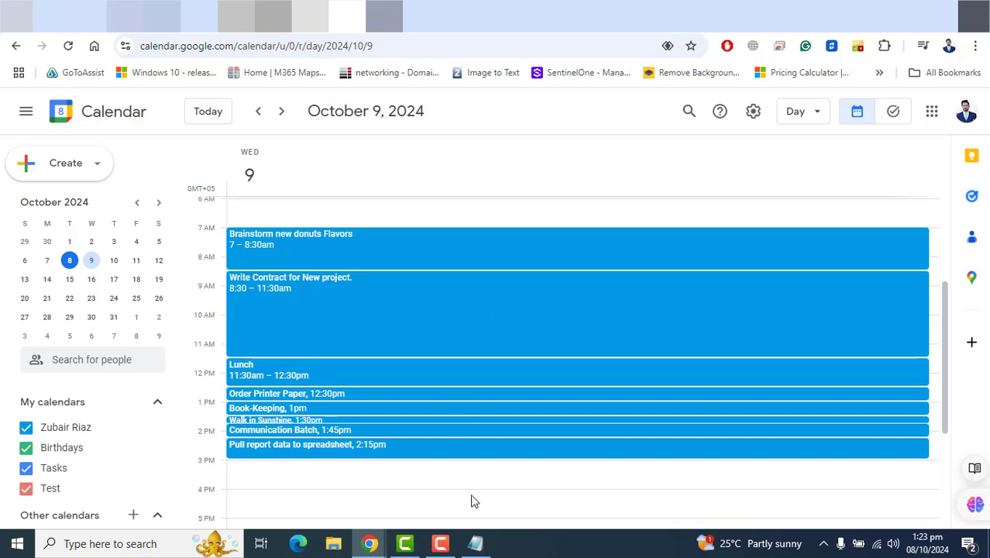
- Shorten the Lunch event to end at 12:15pm and view the details of the "Pull report data to spreadsheet" event
drag(348, 384, 348, 376)
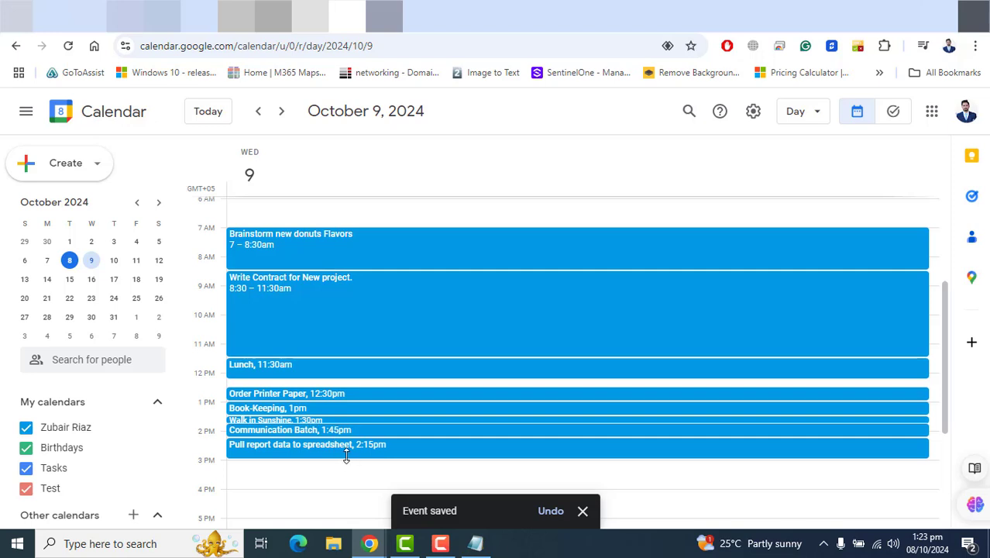
click(346, 455)
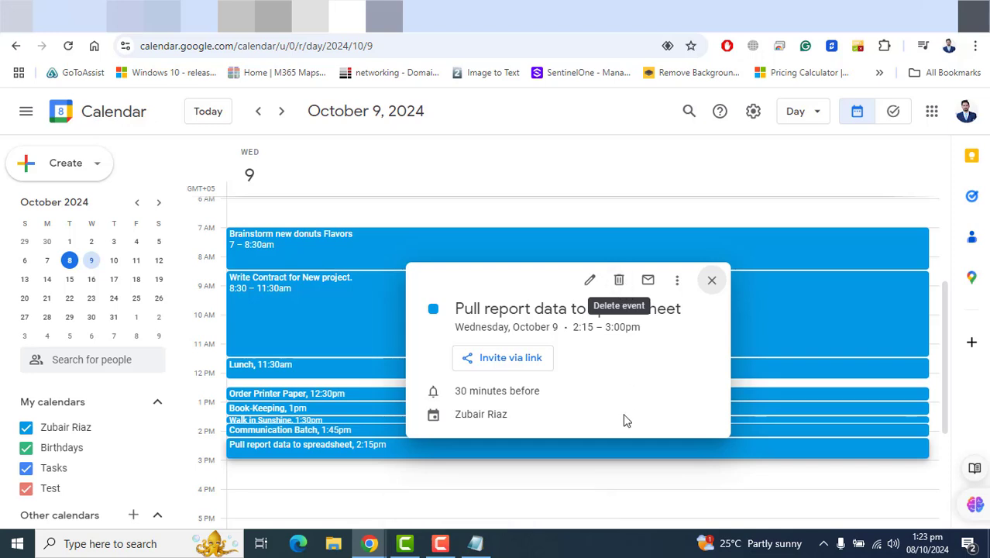
click(441, 543)
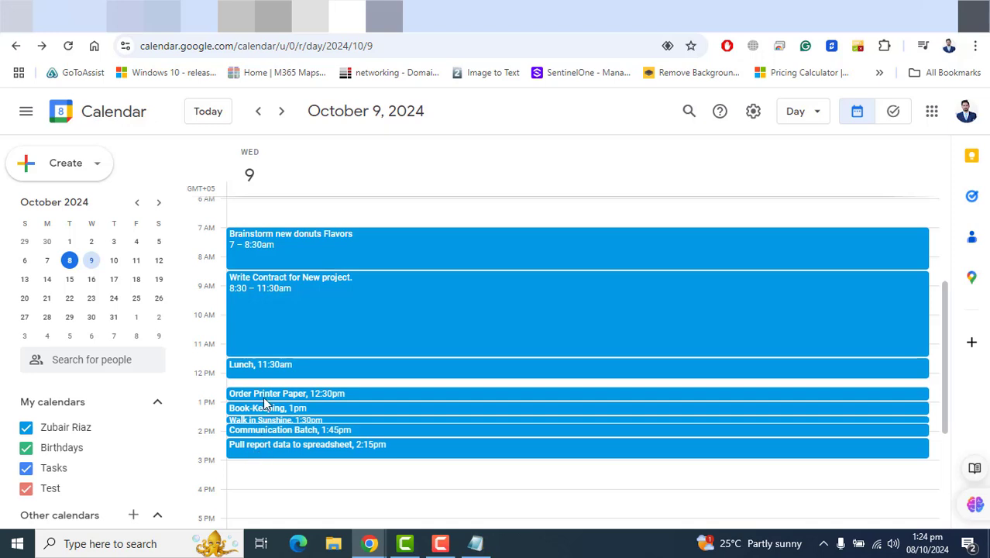
- Delete the Book-Keeping event and move Order Printer Paper into its slot, starting at 1pm
click(269, 396)
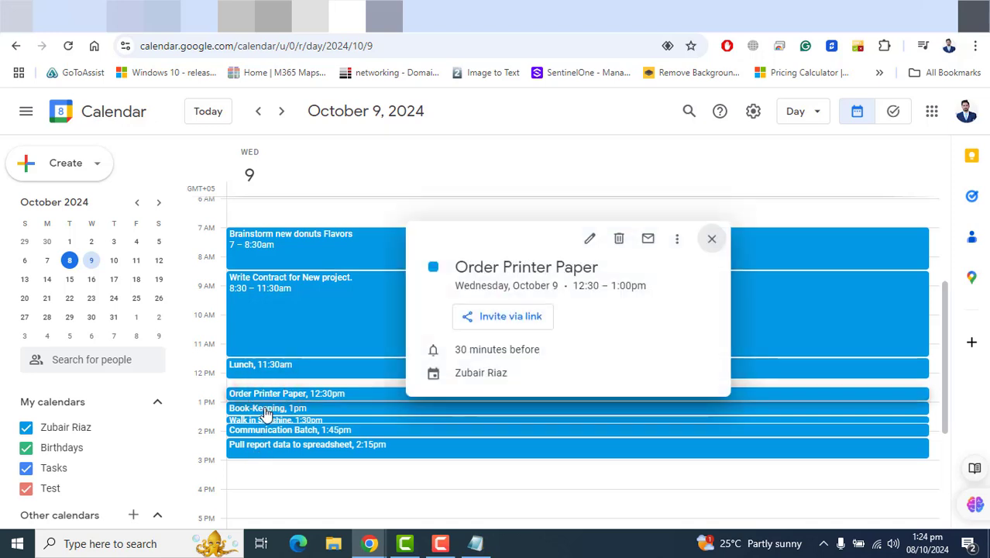
click(263, 408)
click(619, 244)
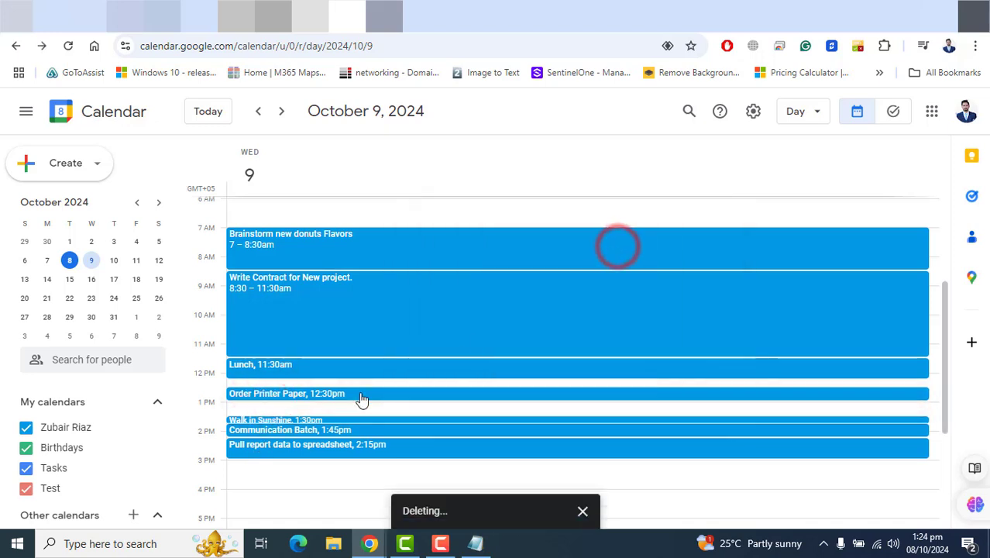
mouse_move(357, 395)
mouse_down()
mouse_move(353, 411)
mouse_move(342, 406)
mouse_up()
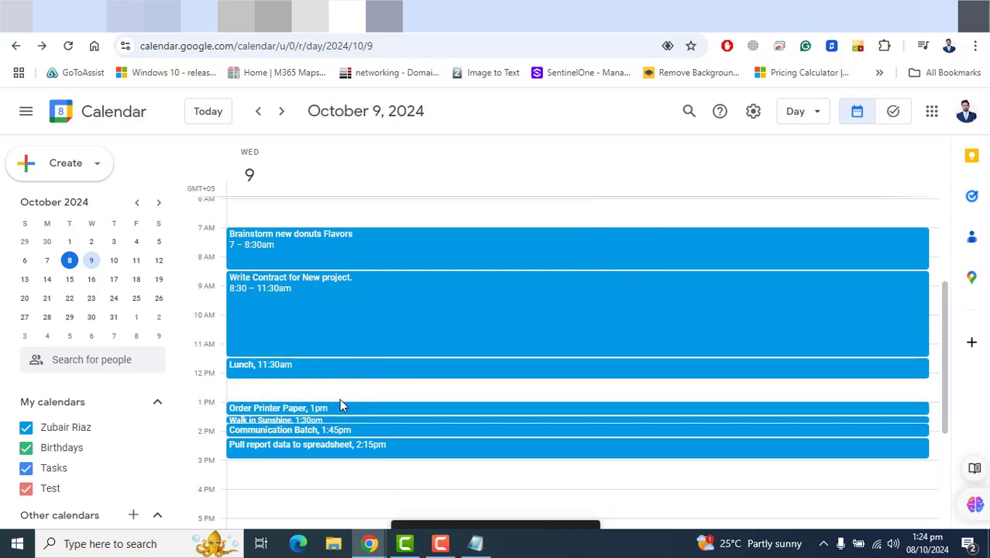
- Add an October 9 event titled "Contract for new project" and shift it to 12:15–1:15pm, directly below Lunch
click(275, 387)
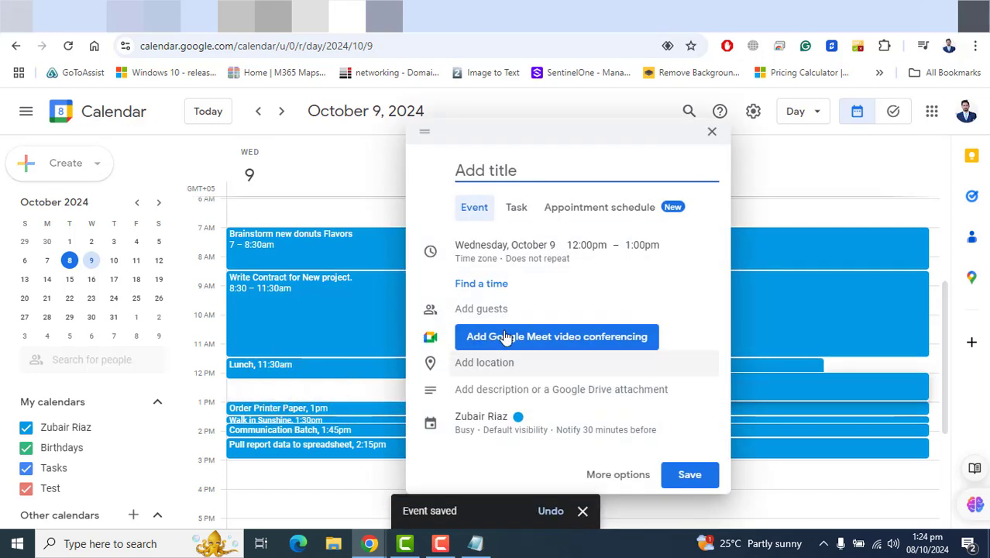
click(519, 170)
text(Contract for new project)
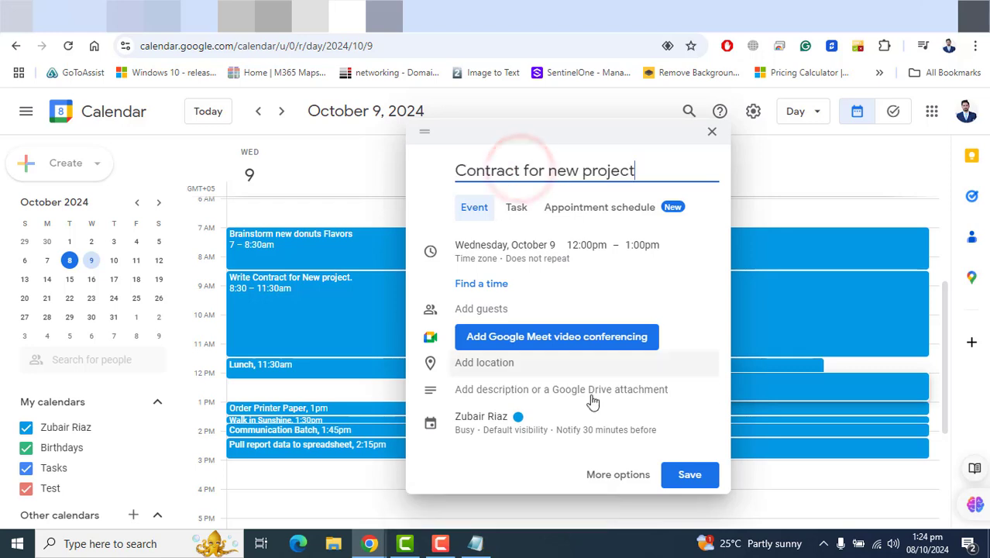
click(690, 473)
drag(655, 387, 419, 391)
drag(608, 390, 270, 393)
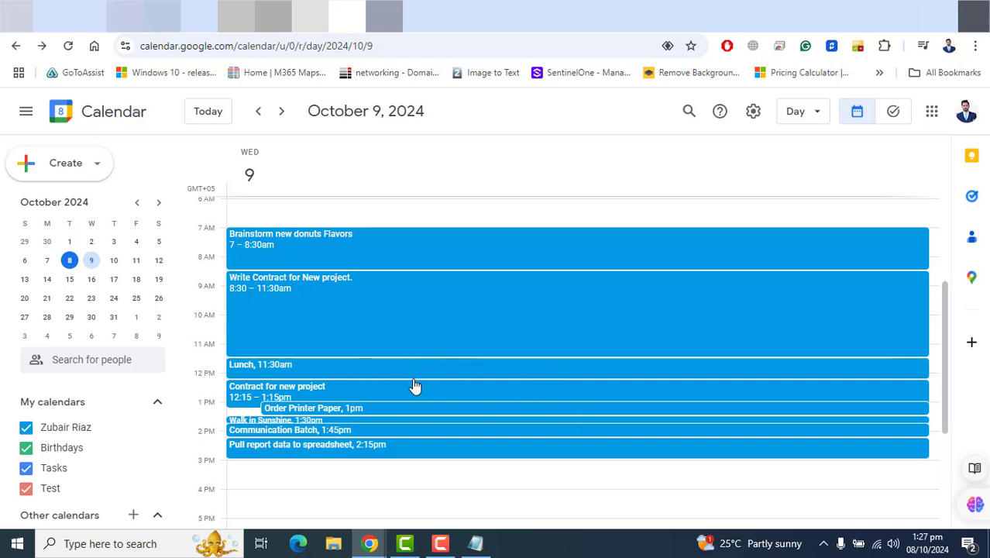
- Create a new calendar named "Goal Oriented Calender", keeping the default time zone and an empty description
drag(946, 319, 945, 318)
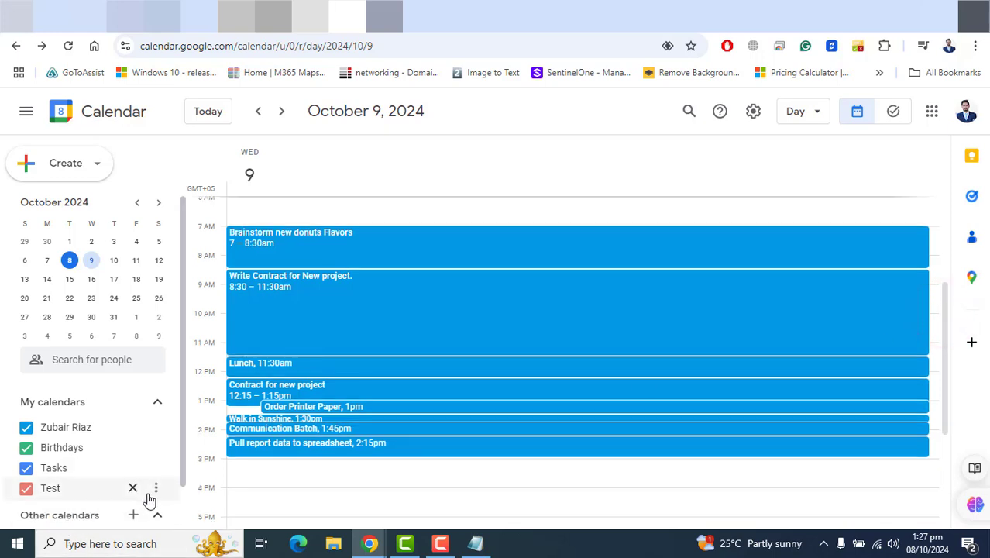
click(132, 516)
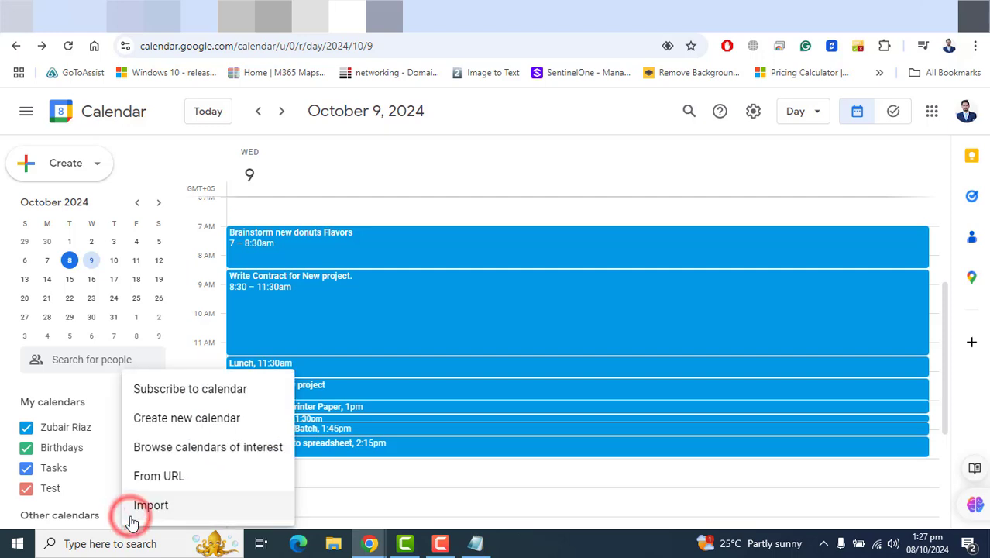
click(206, 422)
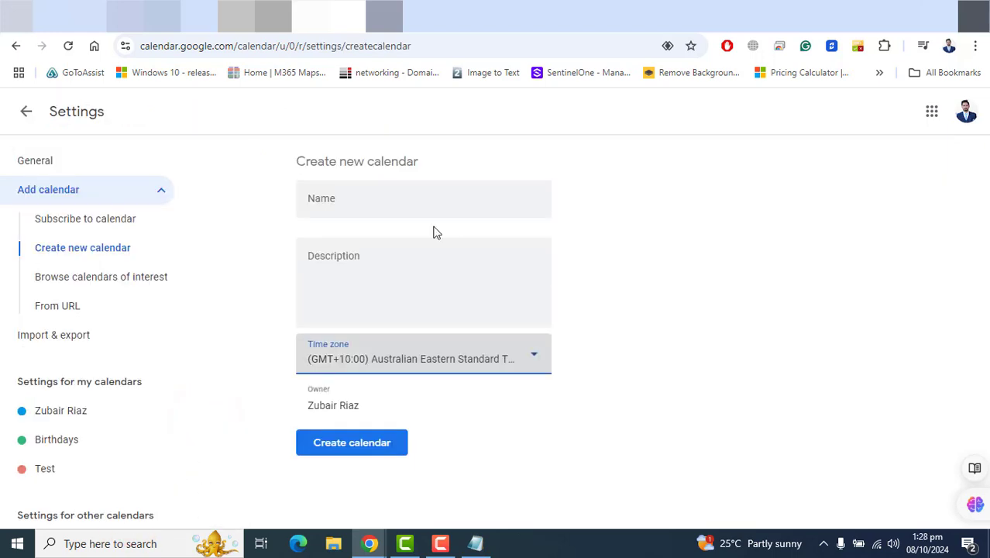
click(363, 208)
text(Goal Oriented Calender)
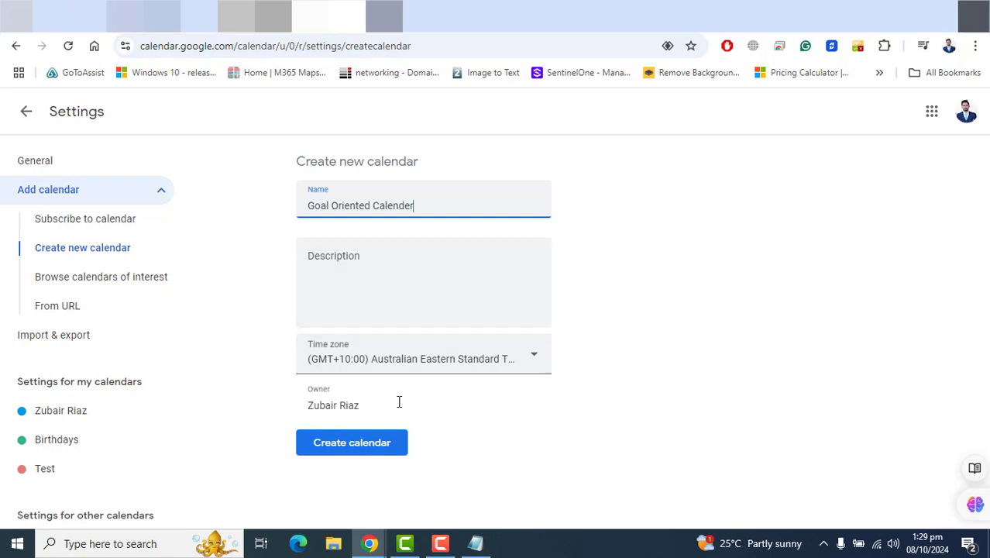
click(377, 440)
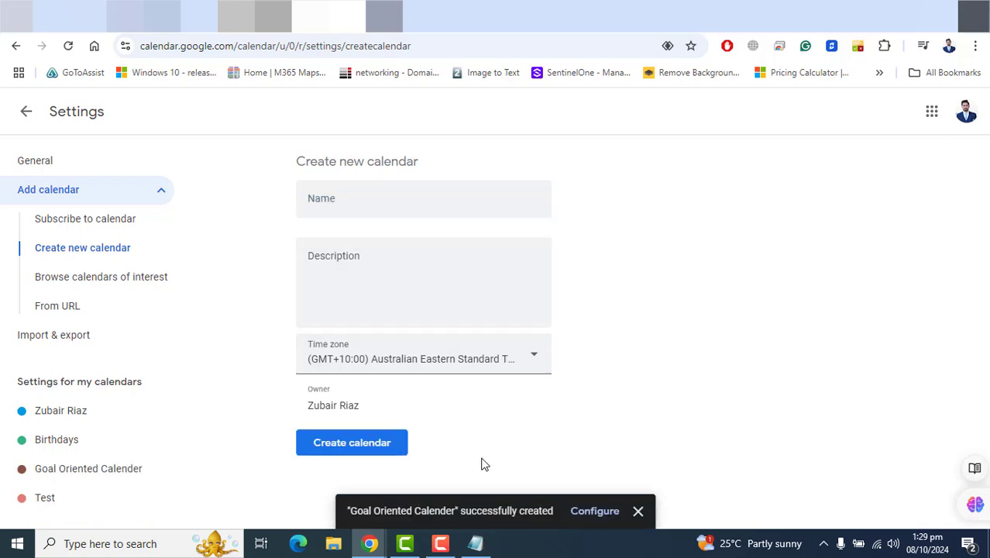
- Create another new calendar named "Active Recovery" with the default time zone and no description
click(341, 200)
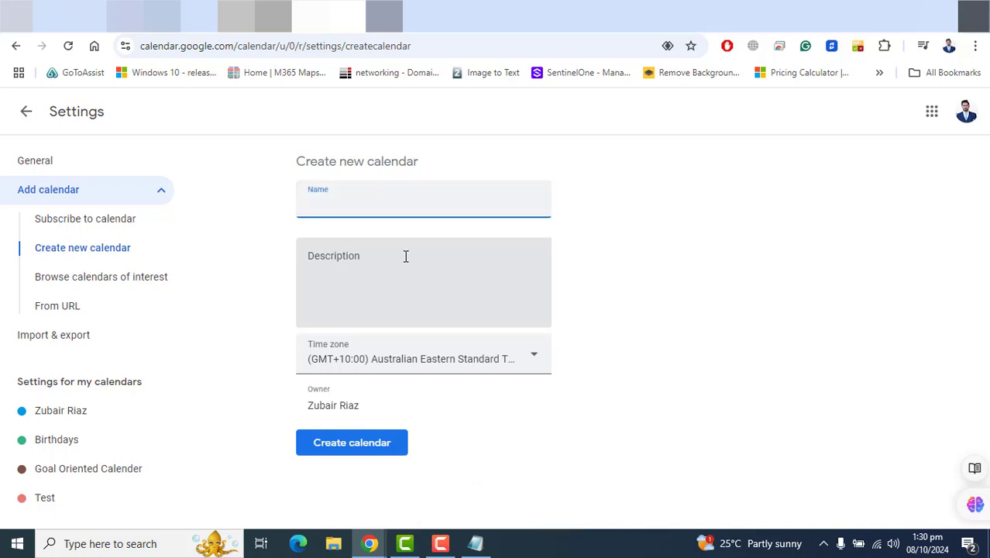
click(388, 208)
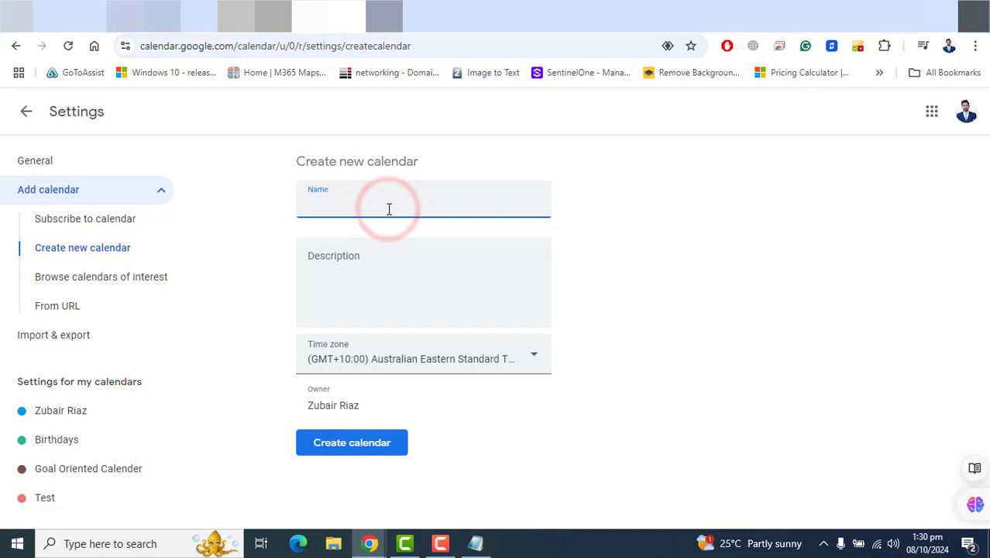
text(Auto Recovery)
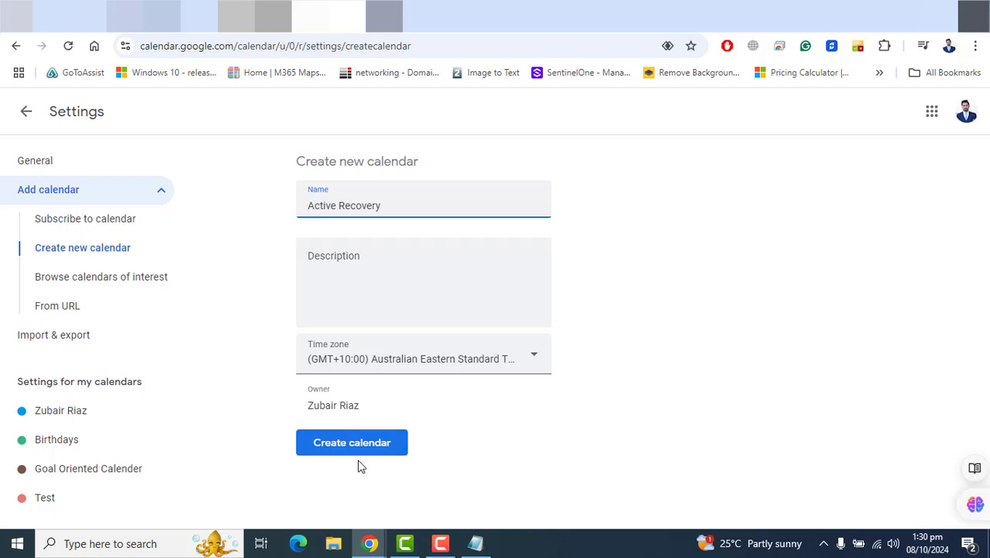
click(362, 451)
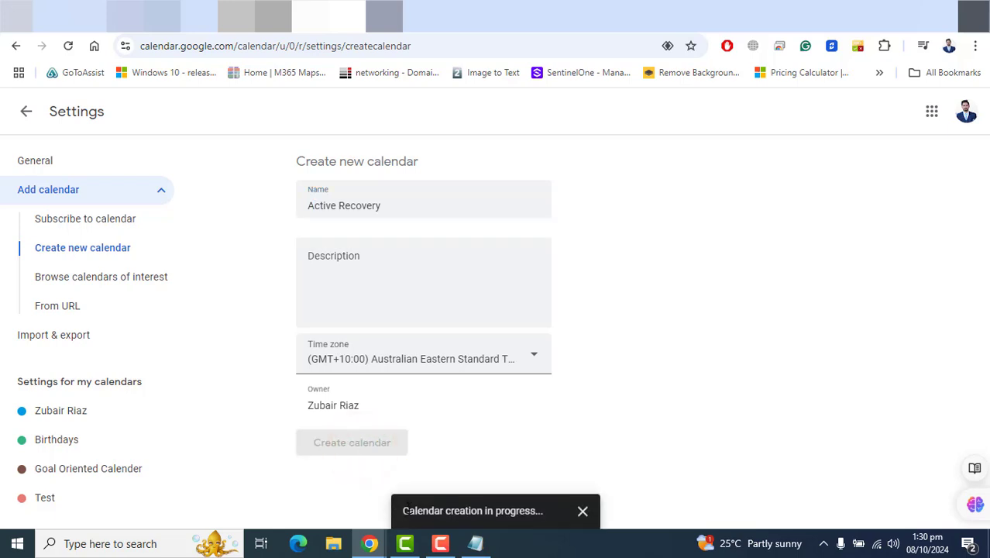
drag(405, 510, 517, 518)
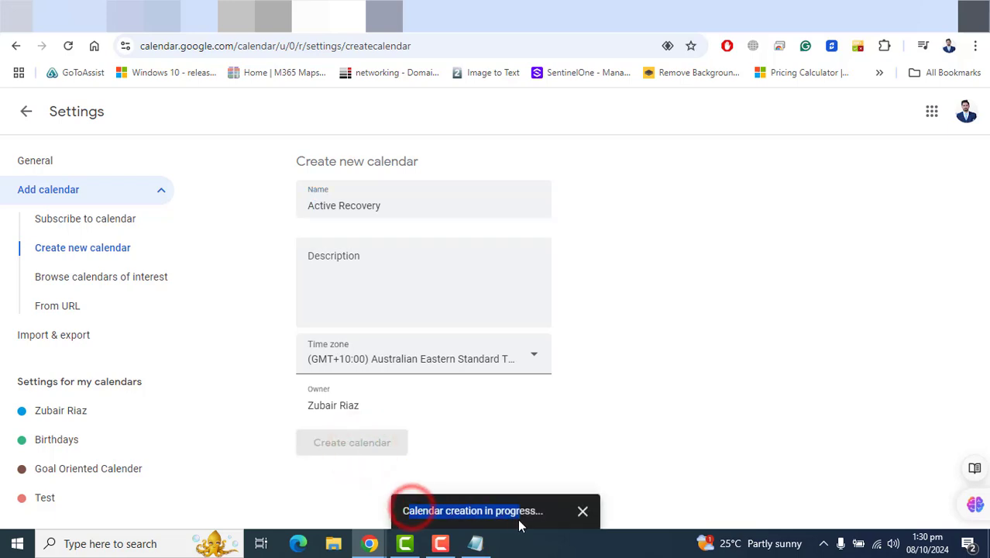
click(650, 408)
click(908, 478)
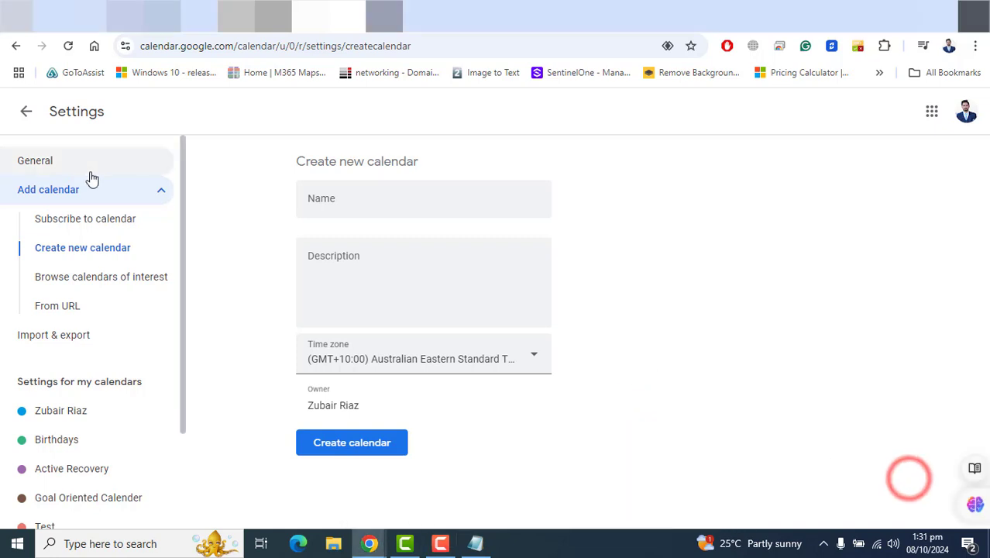
- Return to the October 9 day view and colour the Active Recovery calendar orange and Goal Oriented Calender dark blue
click(18, 120)
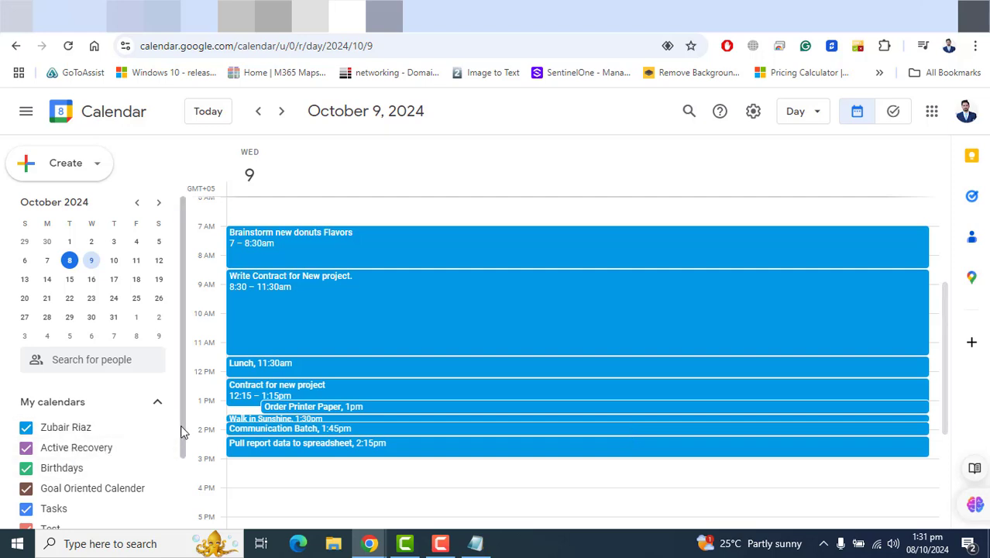
drag(181, 428, 169, 471)
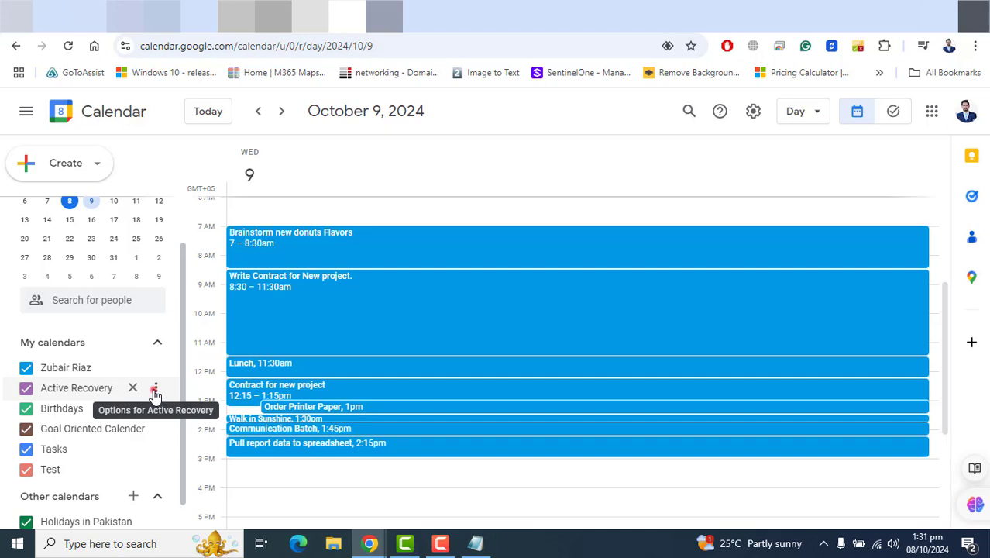
click(156, 387)
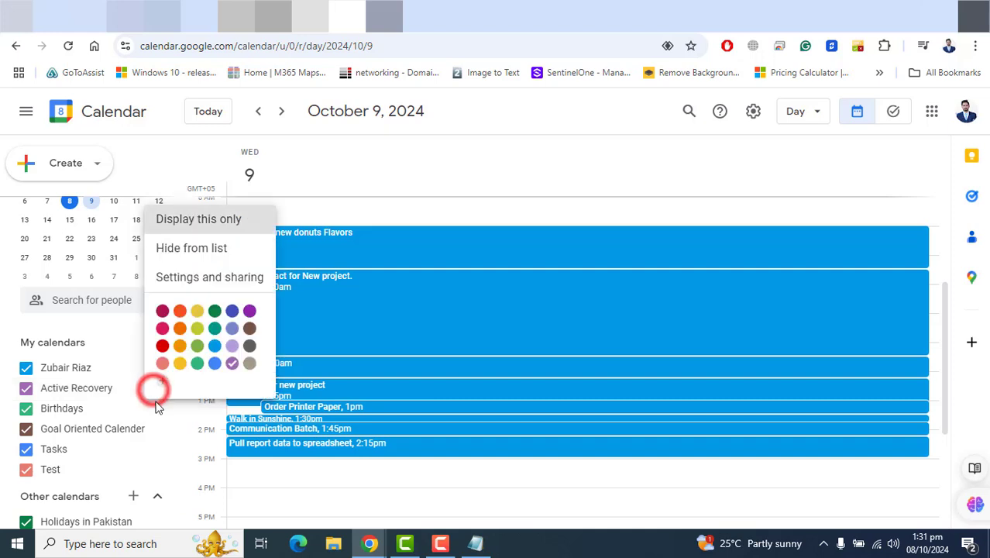
click(180, 329)
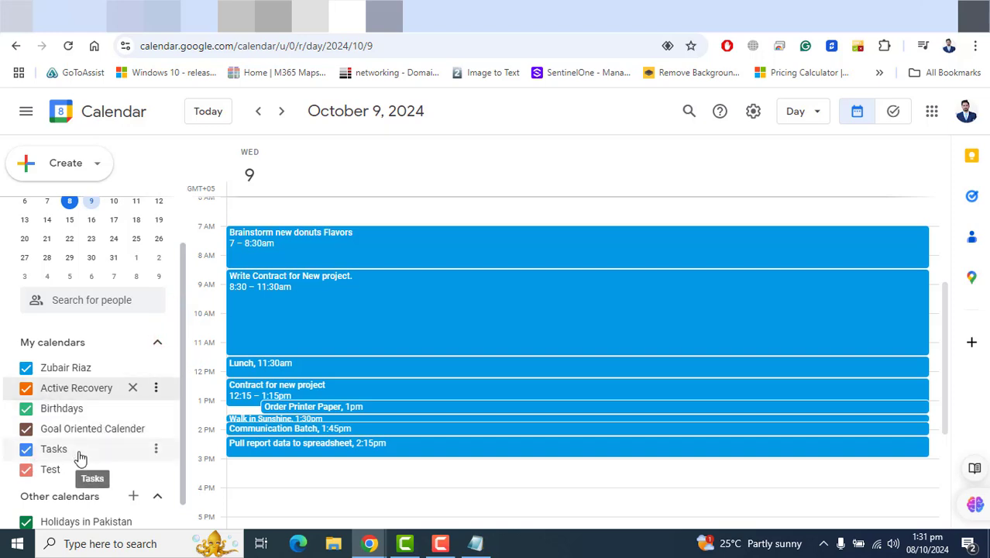
click(157, 430)
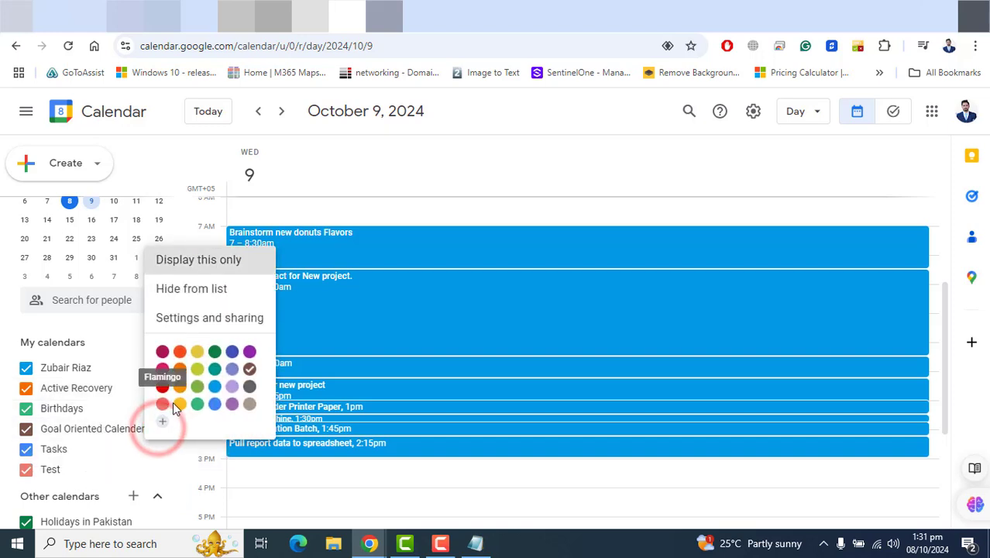
click(232, 353)
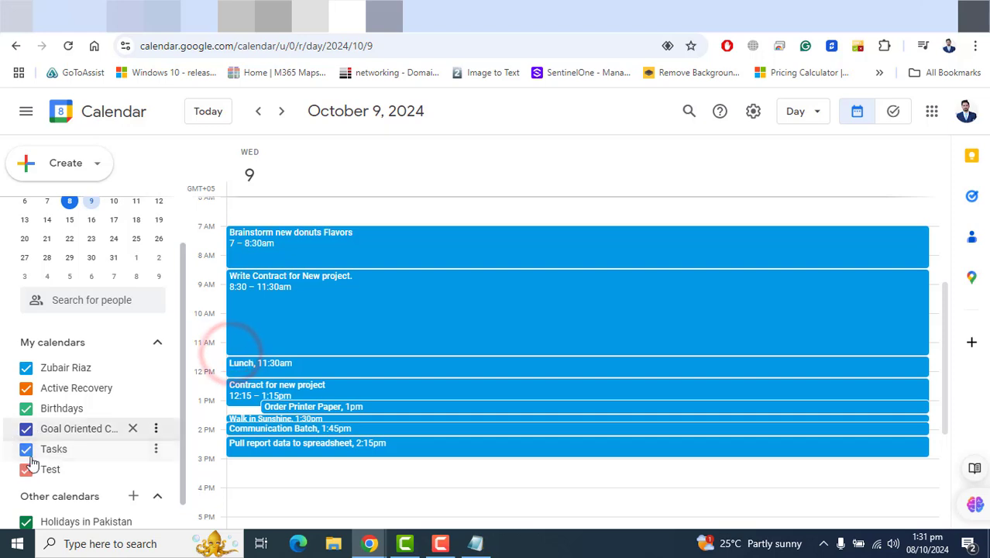
- Colour the Tasks calendar yellow and the primary personal calendar Birch
click(156, 450)
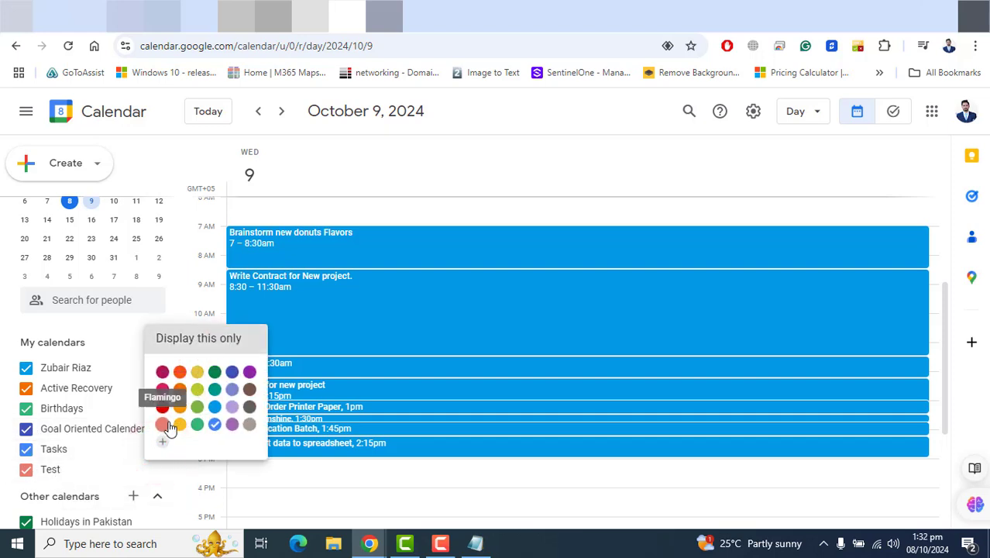
click(179, 424)
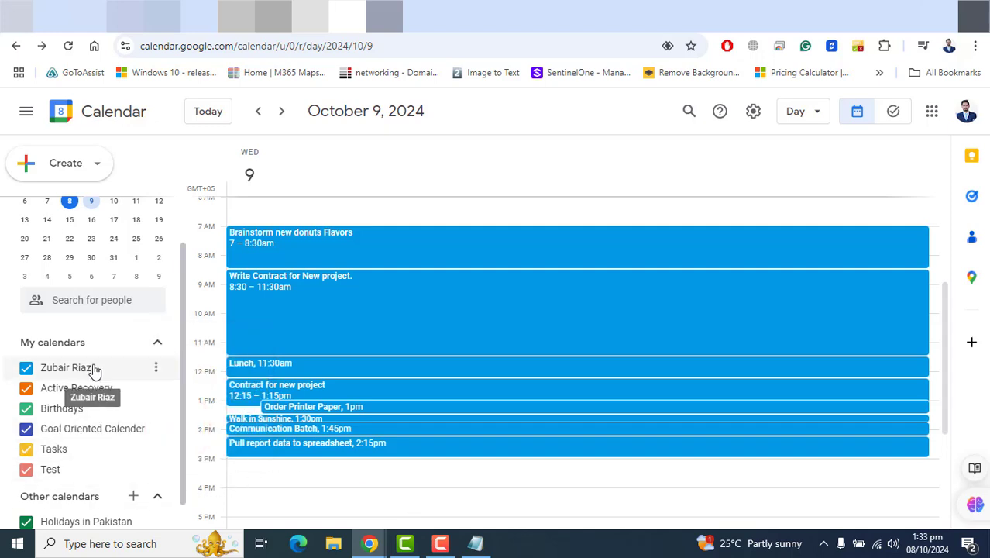
click(156, 367)
click(248, 344)
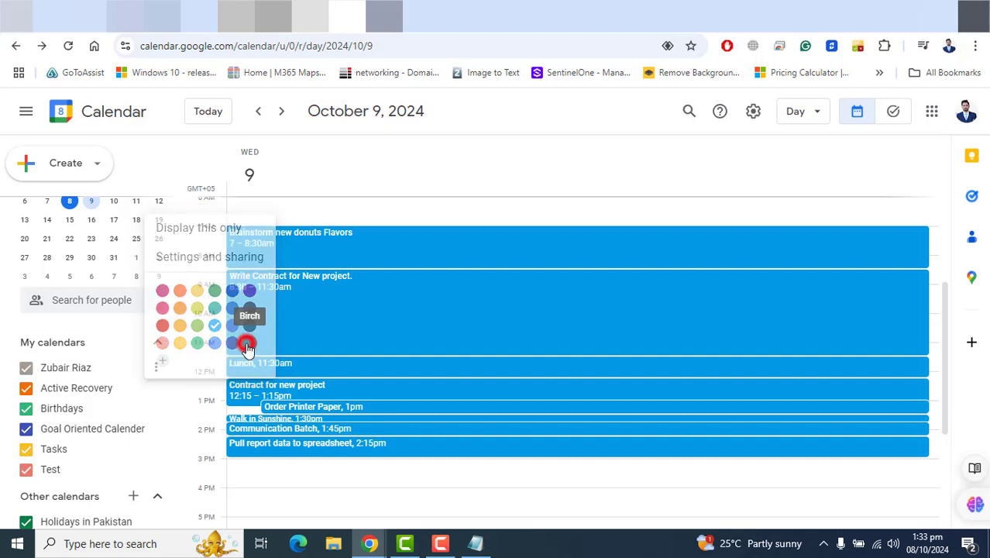
- Move the "Brainstorm new donuts Flavors" event to the Active Recovery calendar and save it
drag(944, 336, 945, 316)
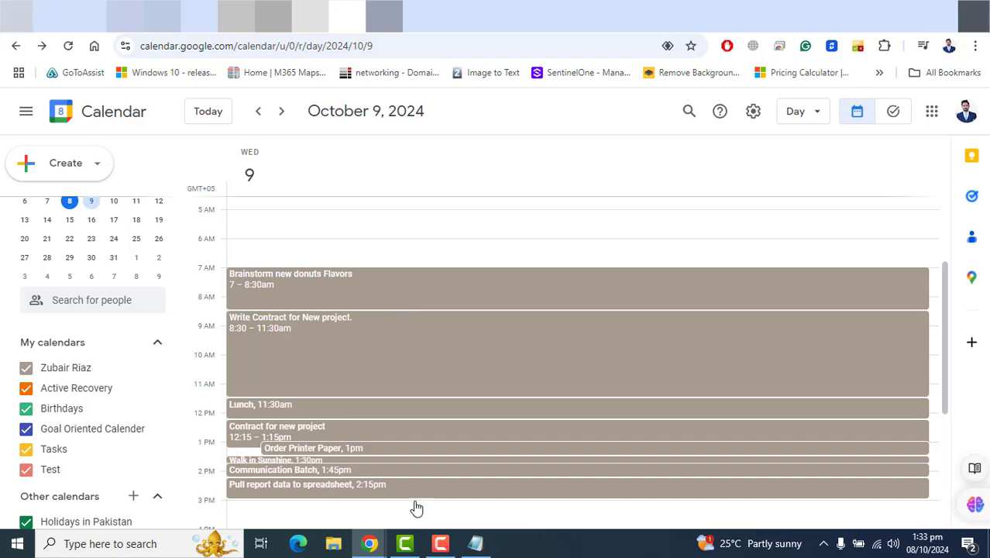
click(302, 289)
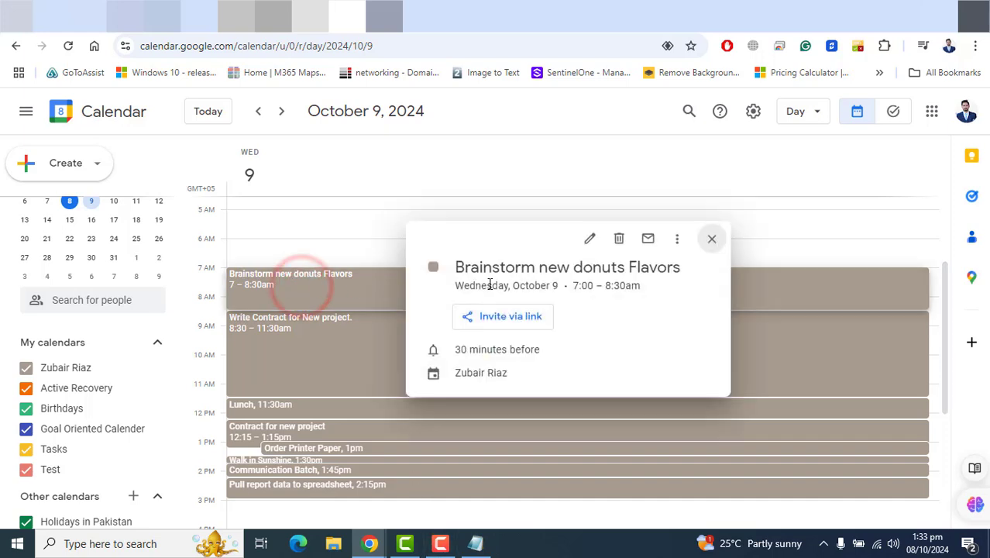
click(588, 243)
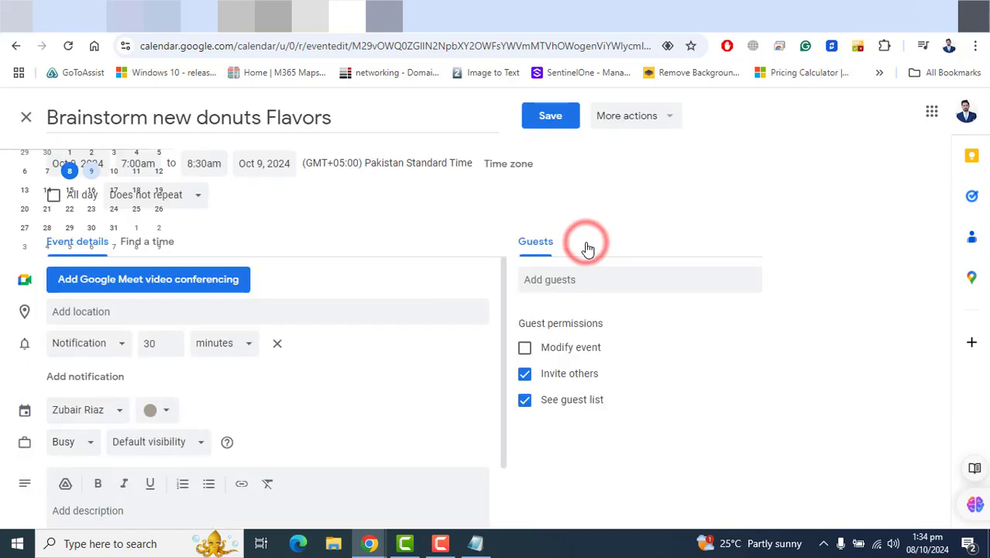
click(123, 393)
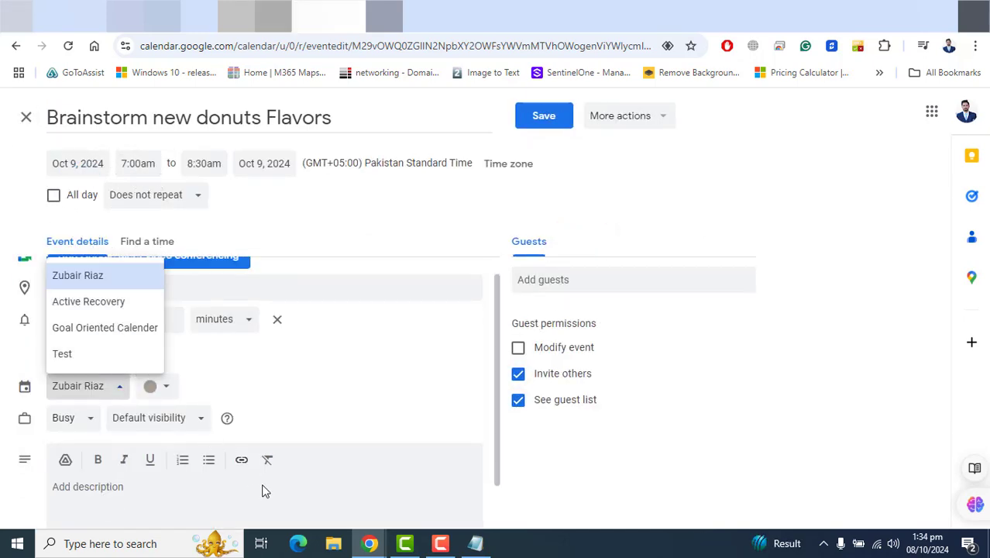
click(111, 304)
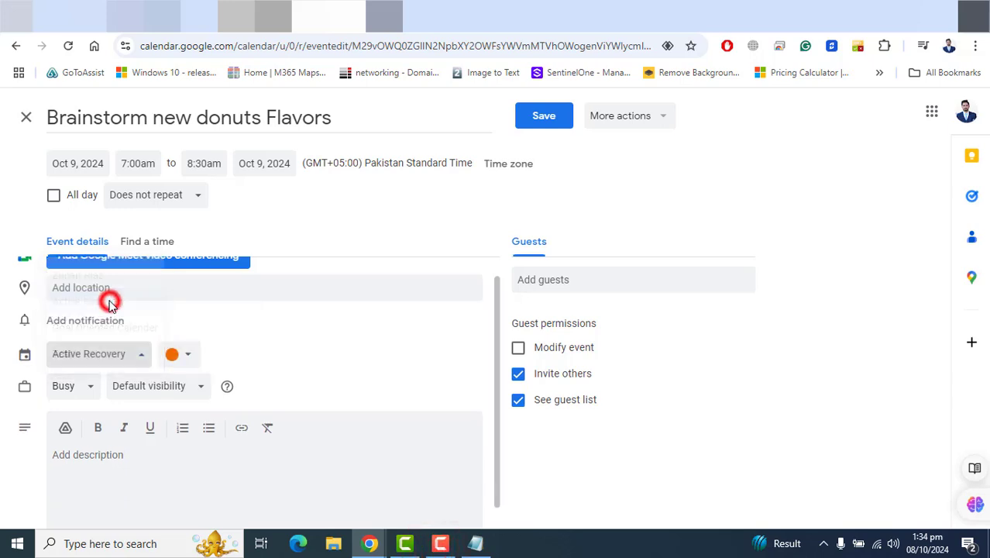
click(544, 118)
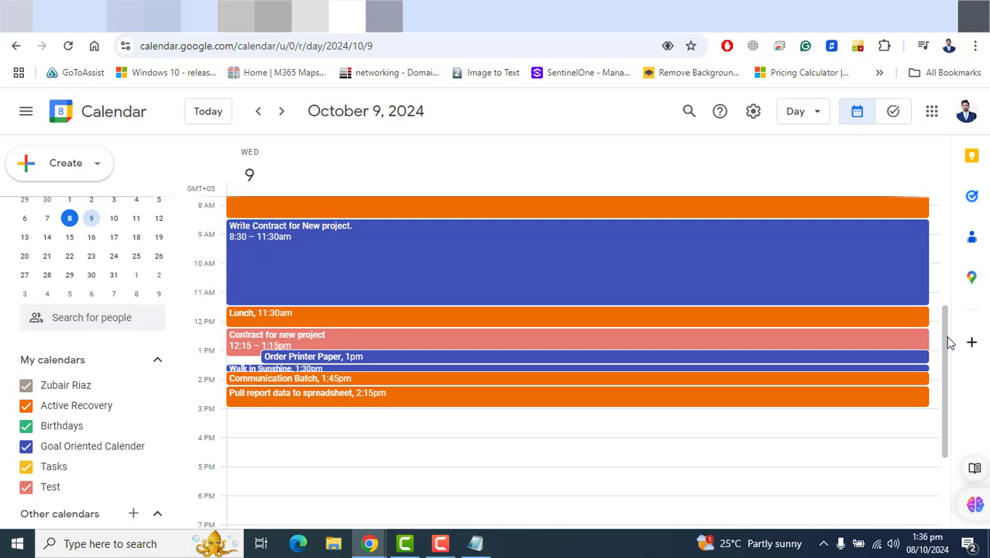
- Start a new October 9 event from 3:00pm to 4:00pm, directly below the spreadsheet report event, titled "Plan Tomorrow"
drag(944, 333, 944, 294)
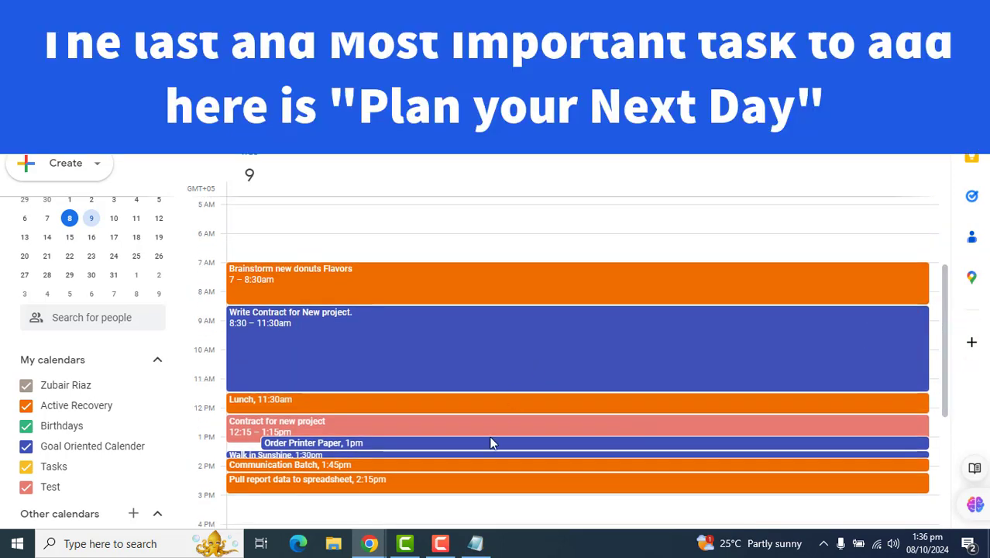
scroll(249, 416, down, 2)
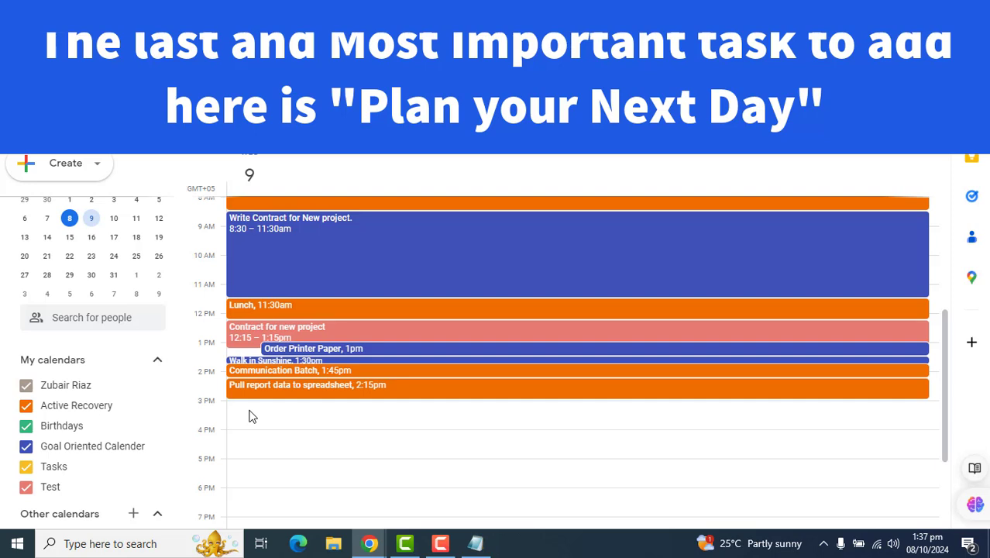
click(243, 408)
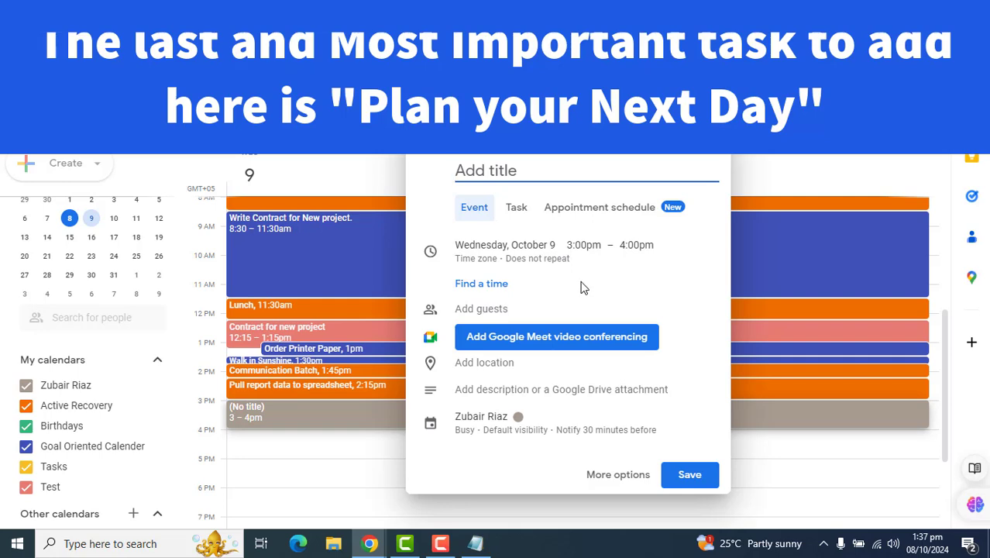
text(Plan tomorrow)
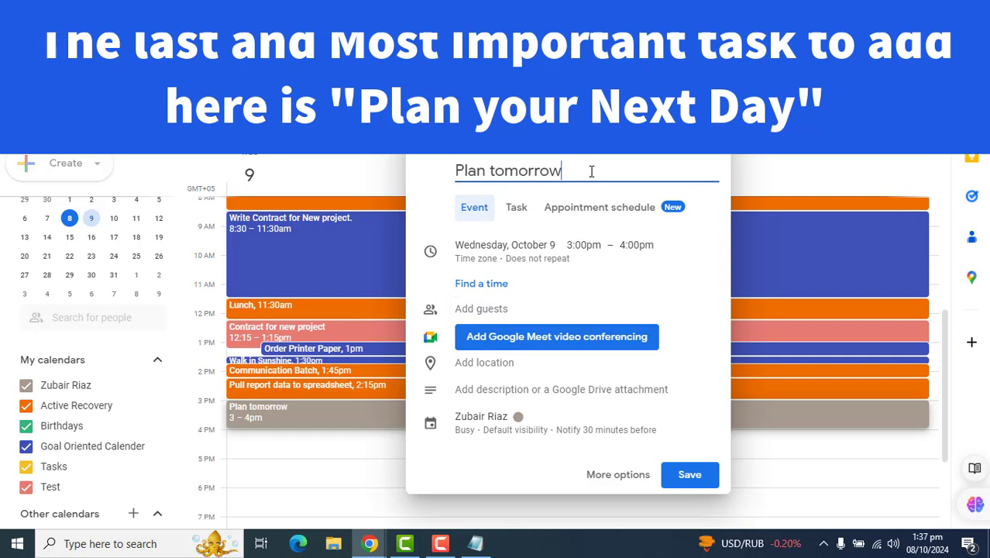
click(492, 171)
key(Delete)
text(T)
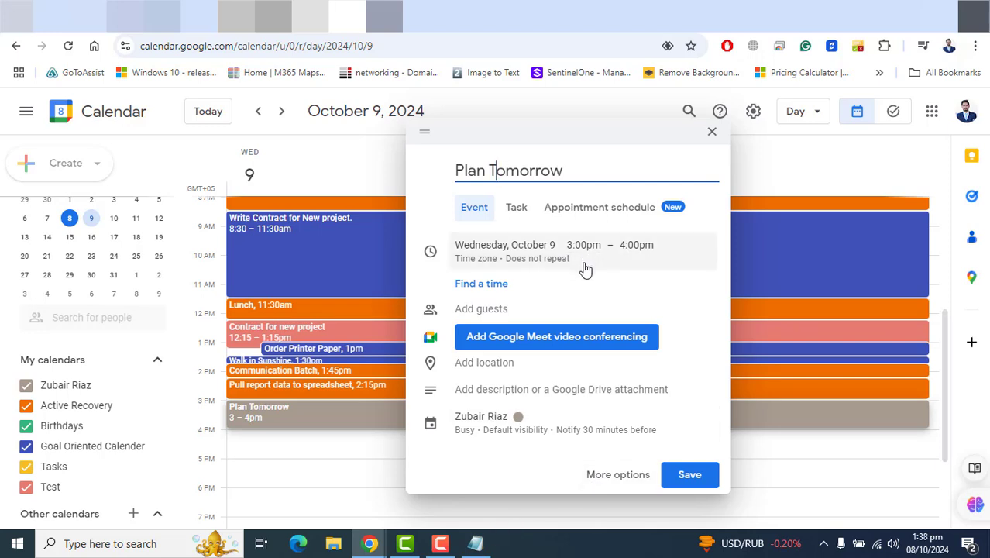
- Keep Plan Tomorrow as a regular event and make it repeat every weekday (Monday to Friday)
click(608, 211)
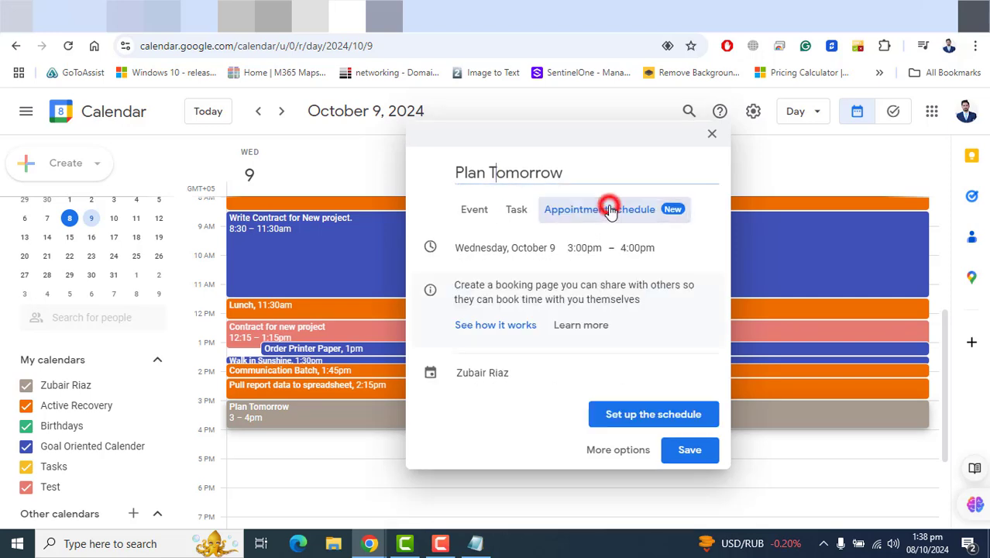
click(485, 211)
click(502, 294)
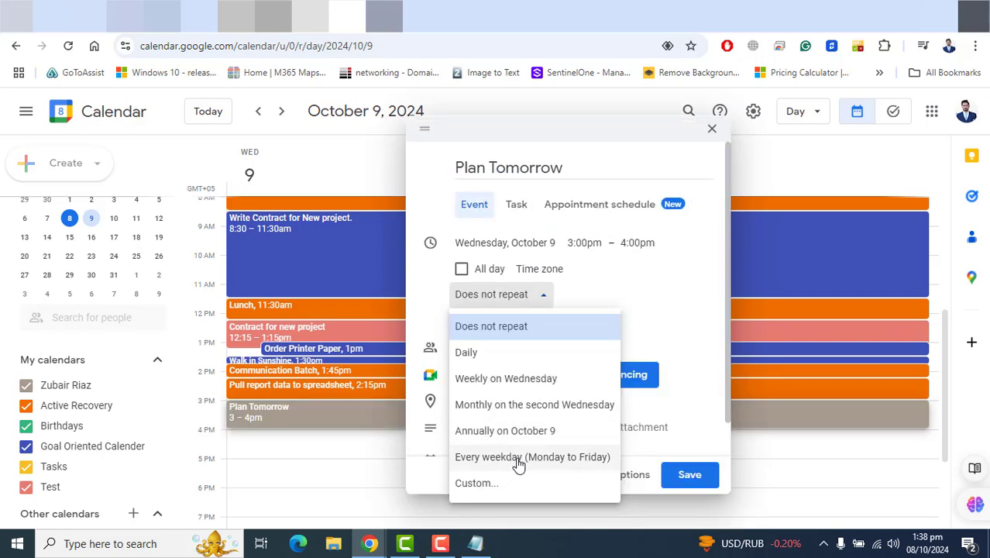
click(520, 457)
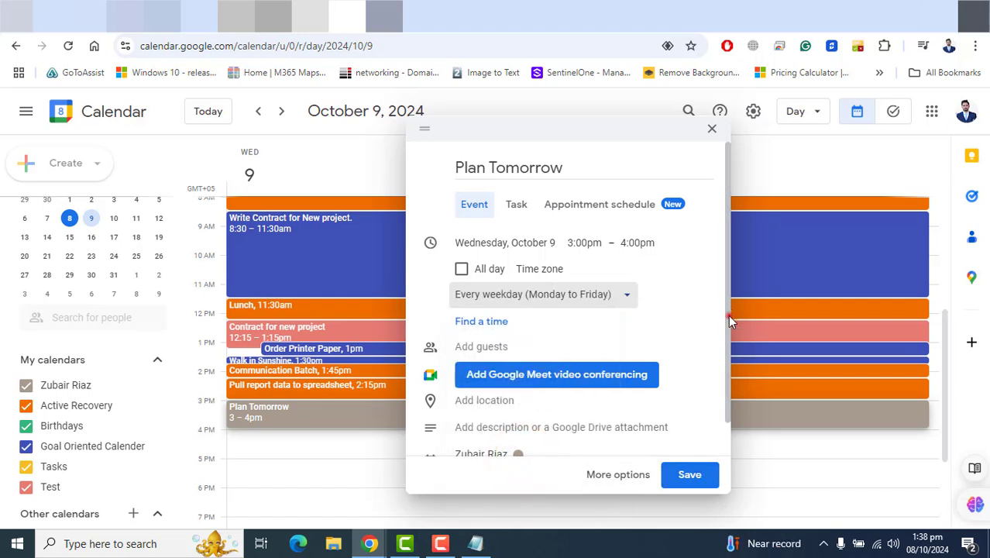
- Assign the Plan Tomorrow event to Goal Oriented Calender and save it
scroll(728, 314, down, 1)
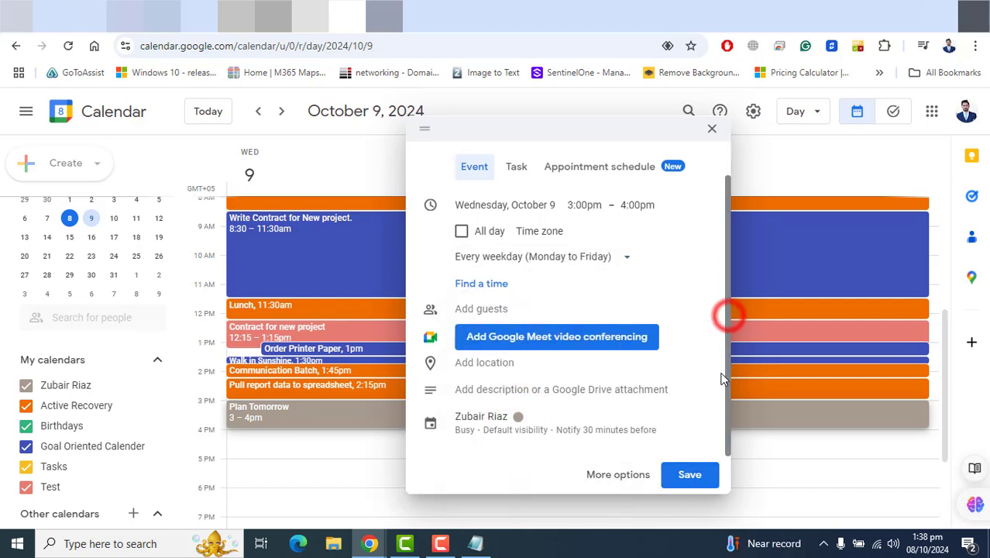
click(515, 423)
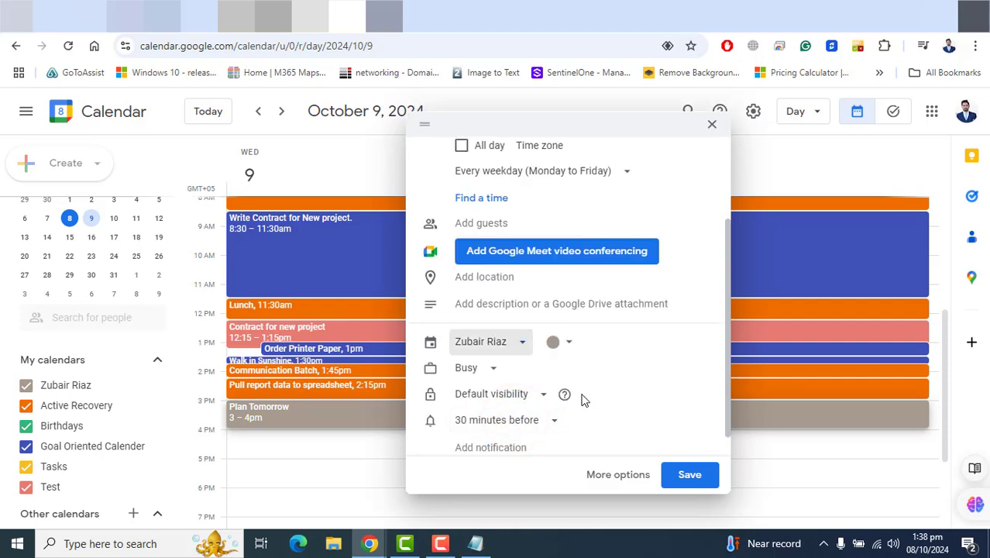
click(518, 342)
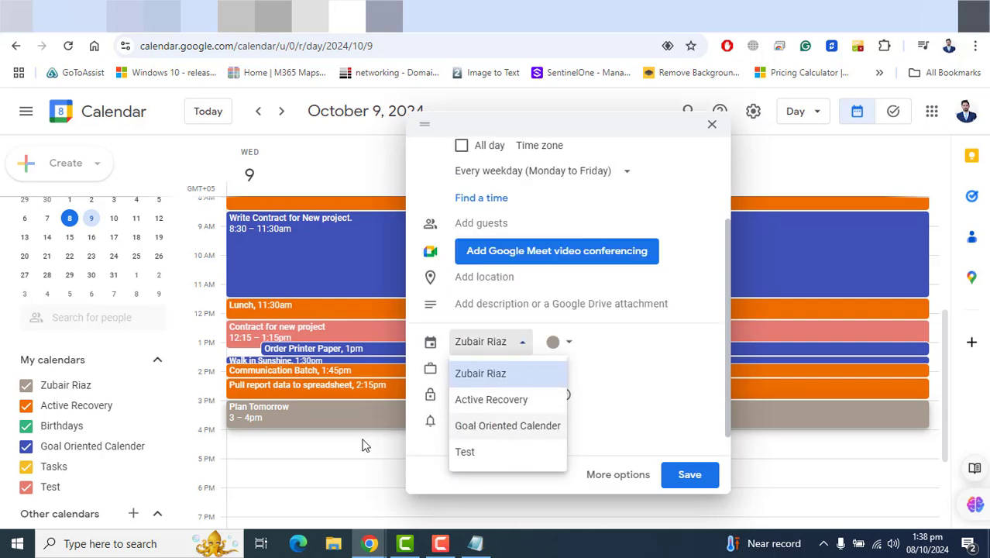
click(487, 425)
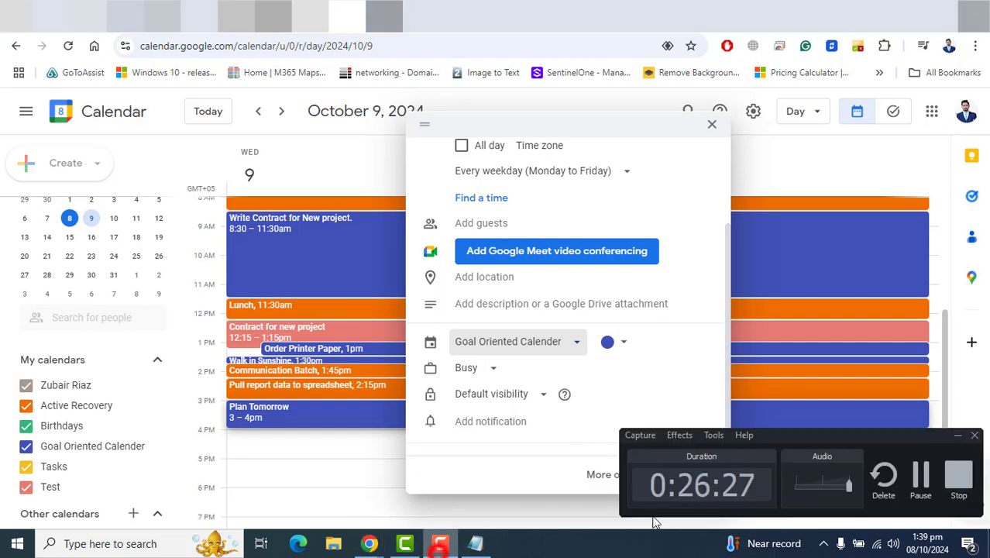
click(688, 477)
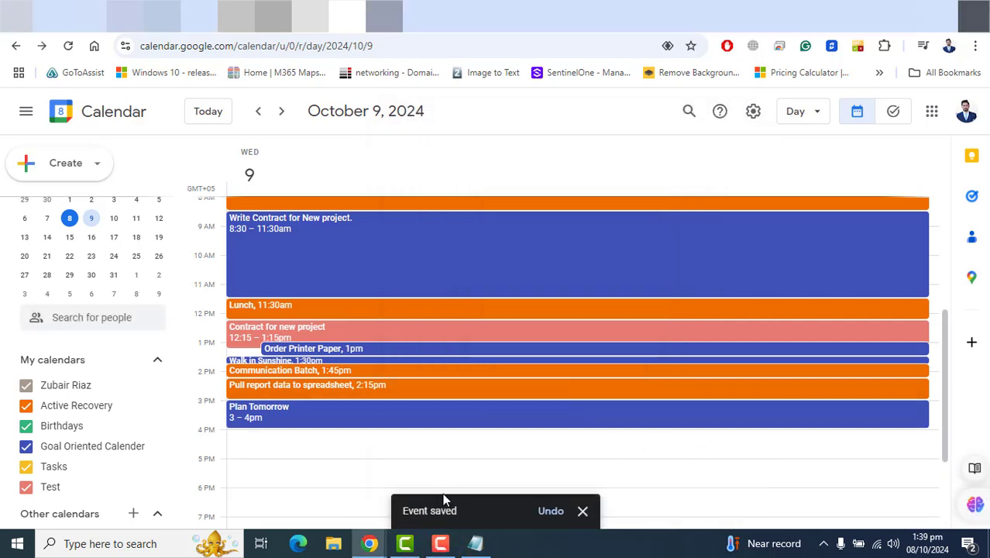
click(440, 550)
click(909, 476)
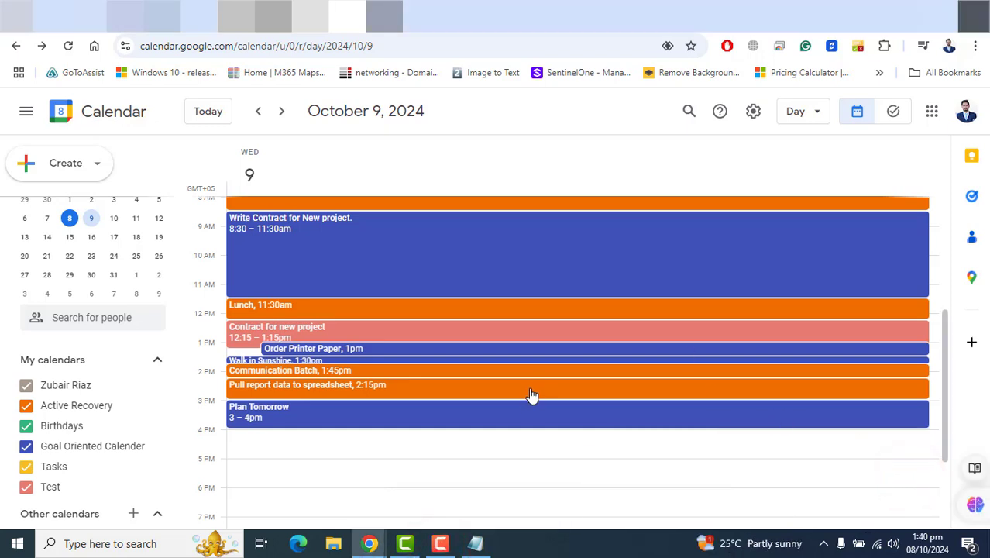
click(445, 548)
click(920, 474)
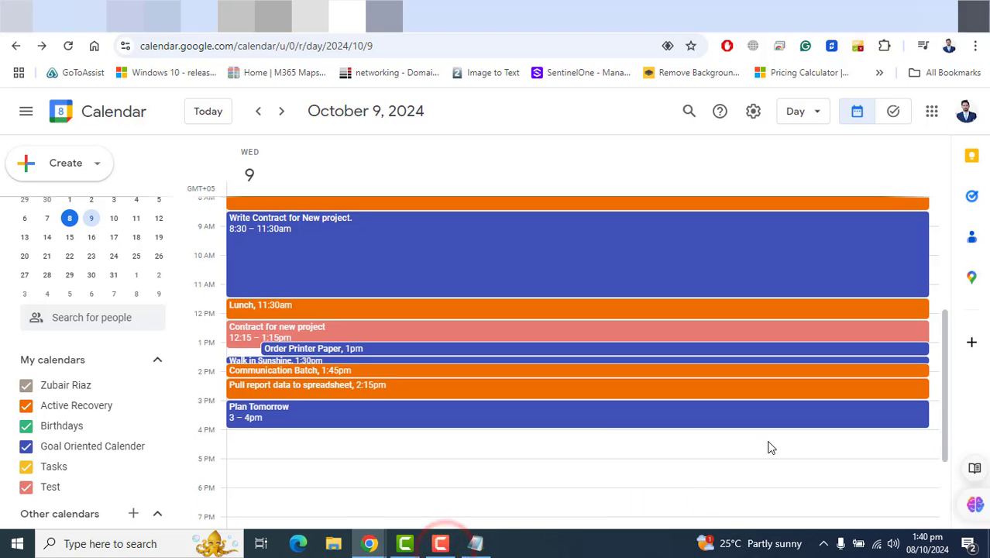